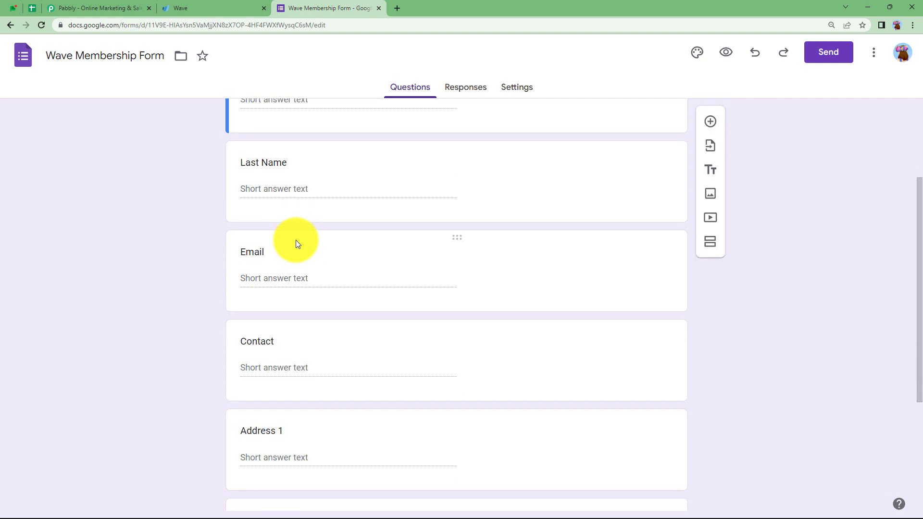
# Step: Link the form's responses to a newly created Wave Membership Form (Responses) spreadsheet
pyautogui.scroll(2, 298, 241)
pyautogui.scroll(-6, 301, 297)
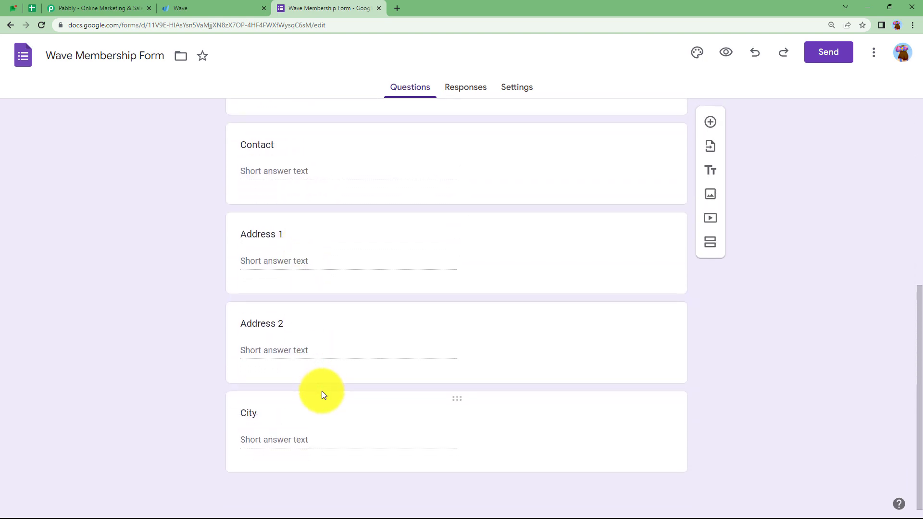
pyautogui.scroll(7, 321, 389)
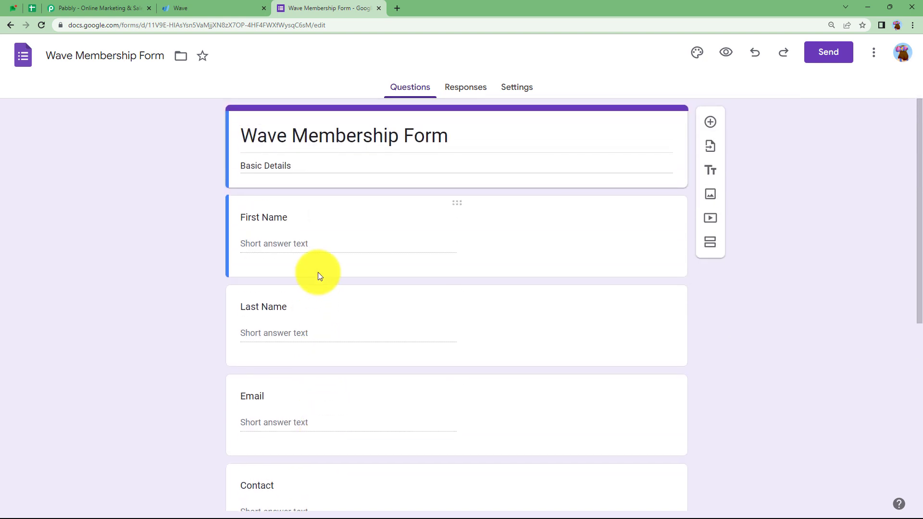
pyautogui.click(464, 87)
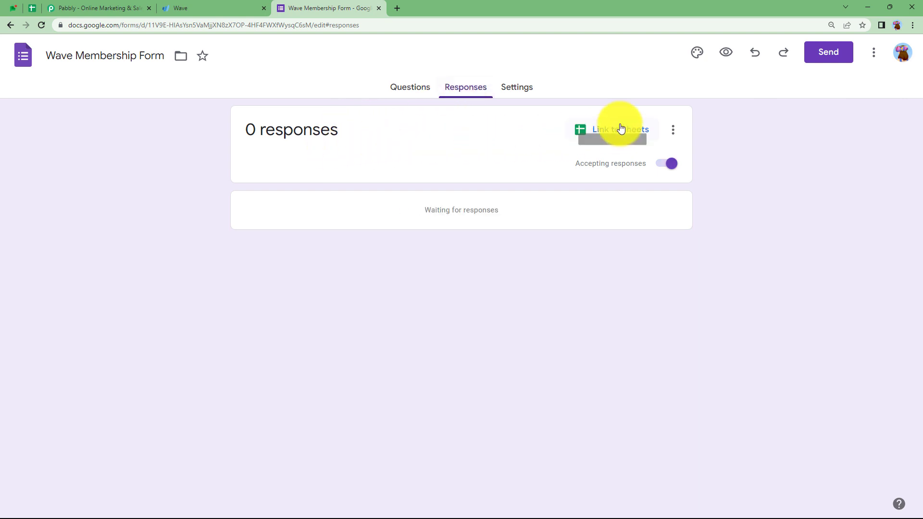
pyautogui.click(410, 87)
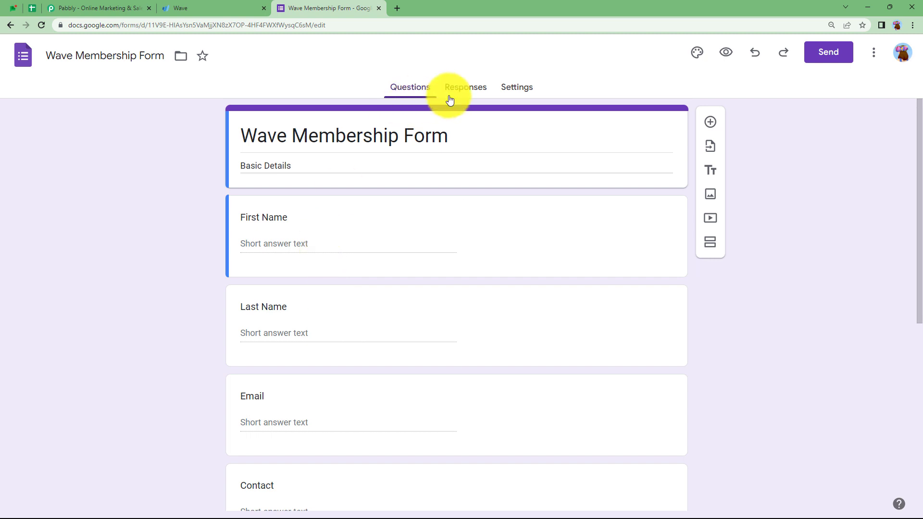
pyautogui.click(464, 90)
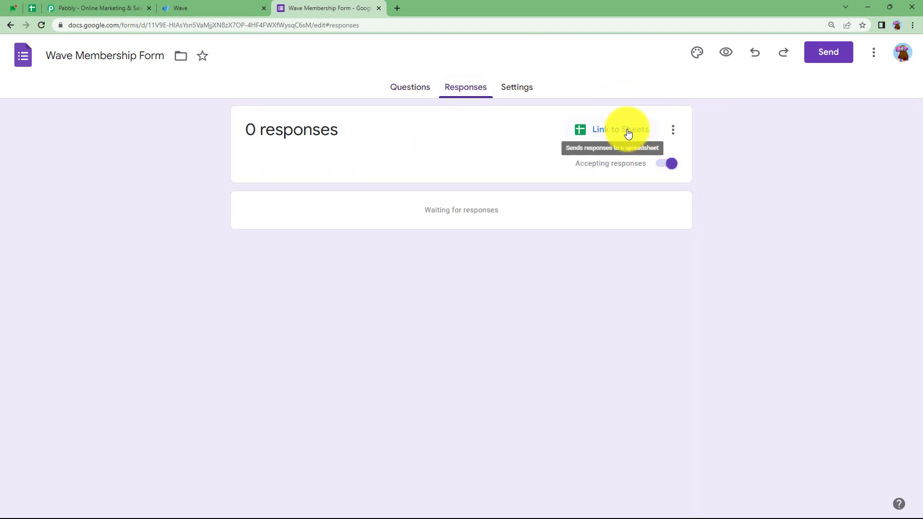
pyautogui.click(626, 133)
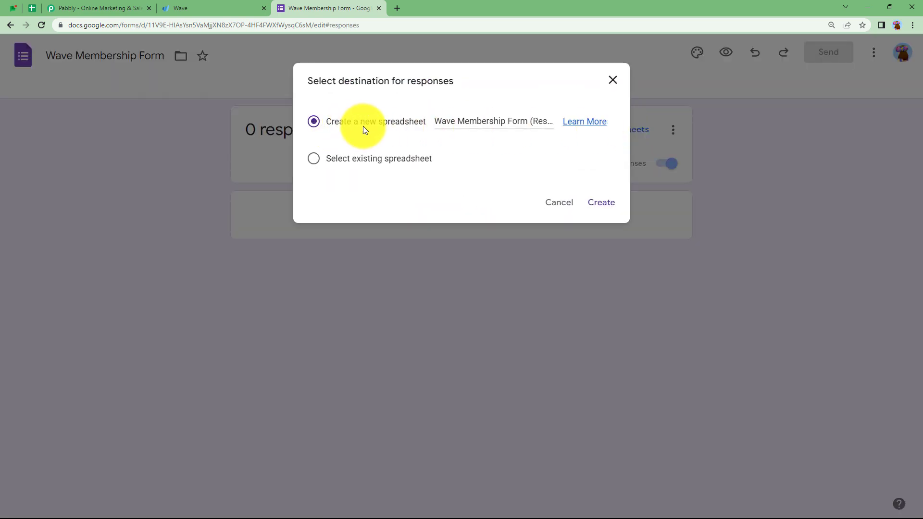
pyautogui.click(601, 203)
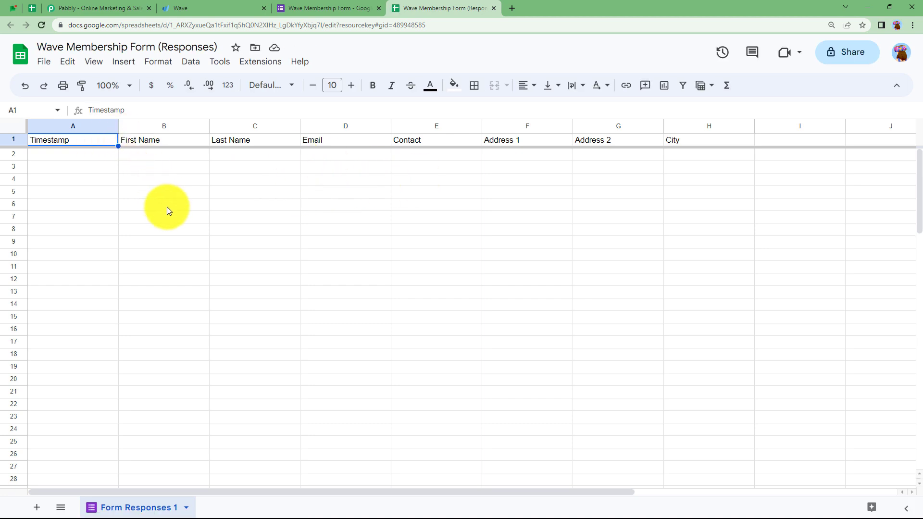
# Step: Compare the form, the header-only responses sheet and the existing Wave customer, then go to Pabbly
pyautogui.click(307, 8)
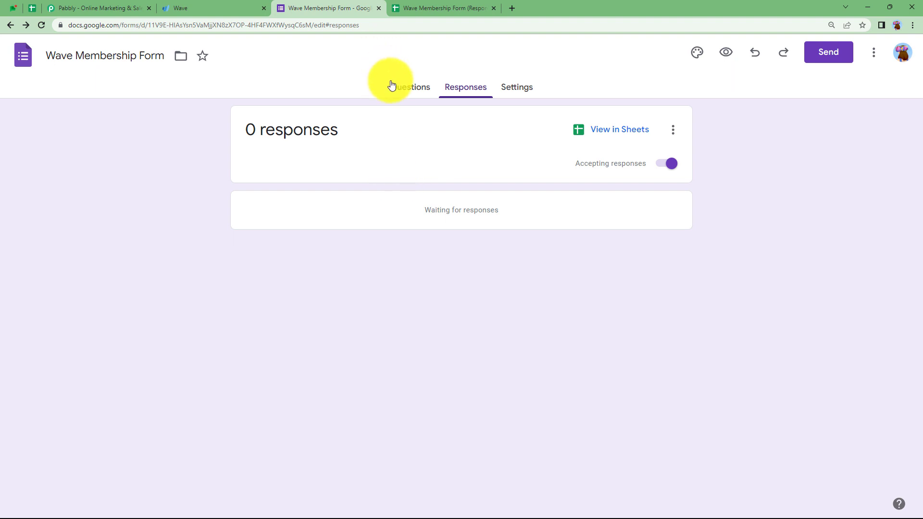
pyautogui.click(395, 90)
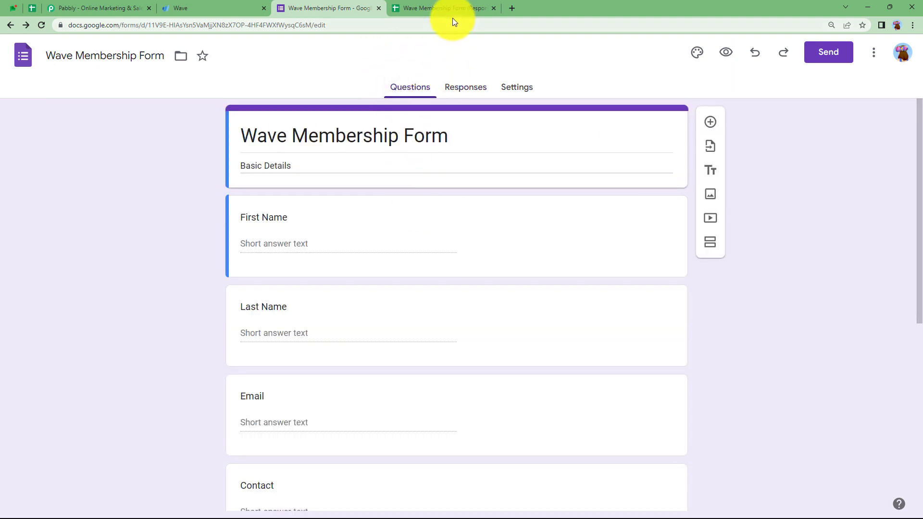
pyautogui.click(454, 8)
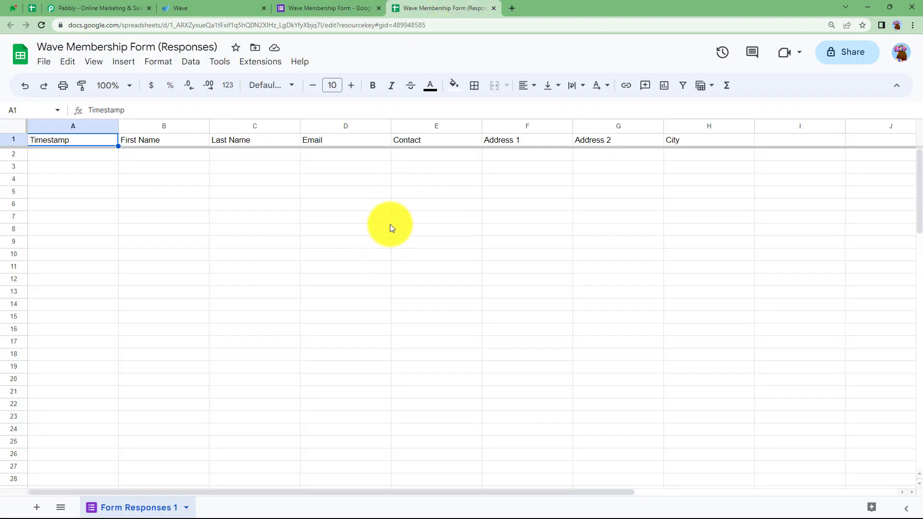
pyautogui.click(207, 4)
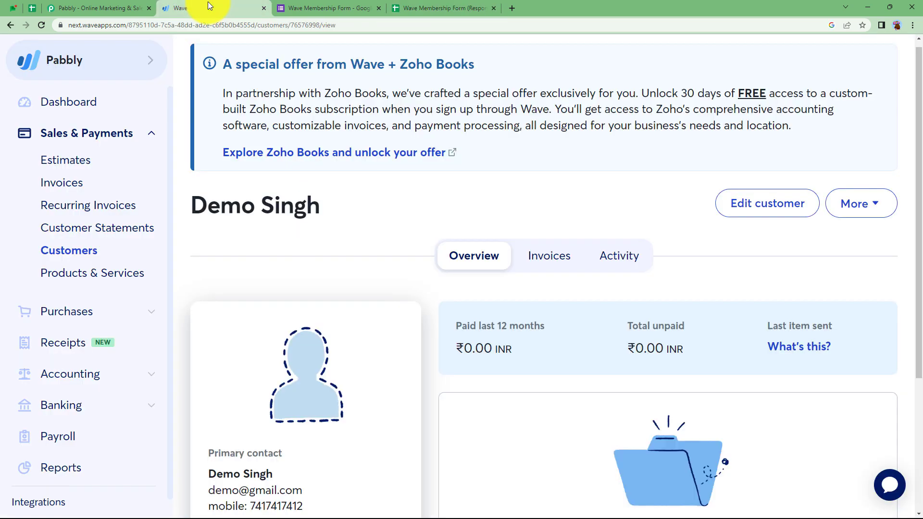
pyautogui.click(455, 6)
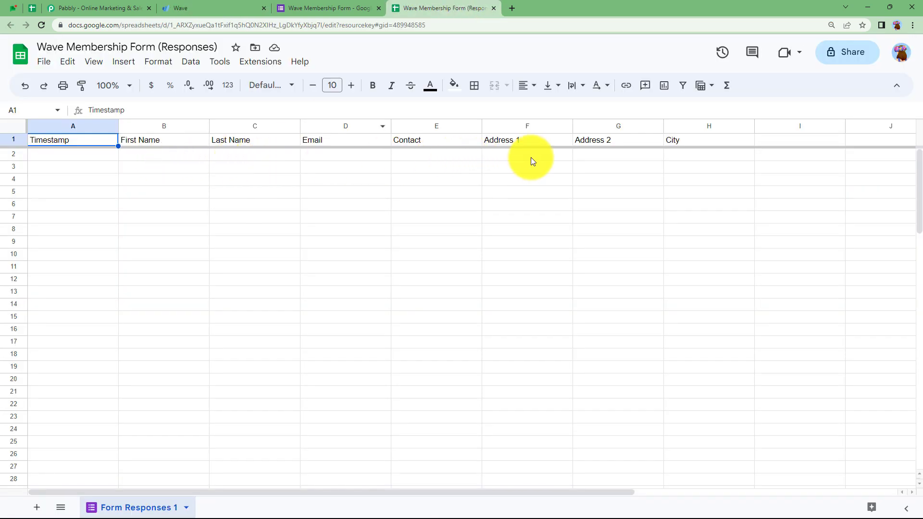
pyautogui.click(243, 8)
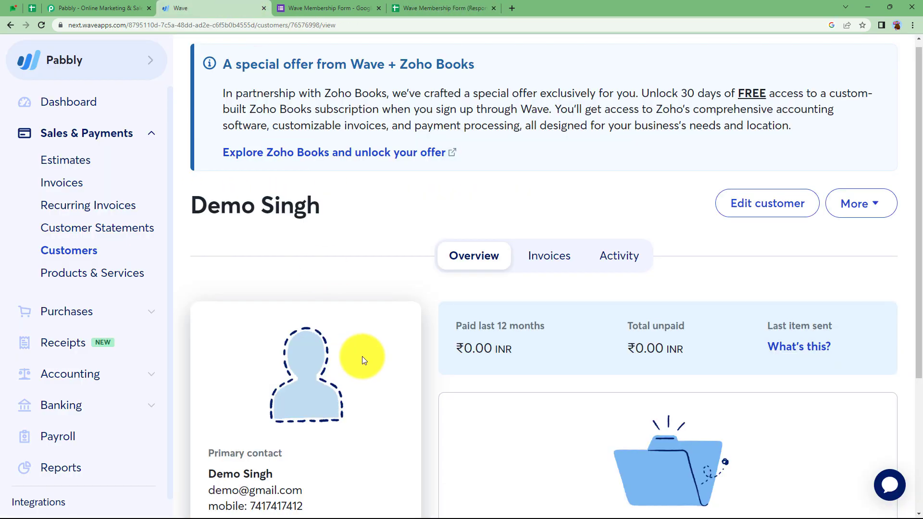
pyautogui.click(123, 6)
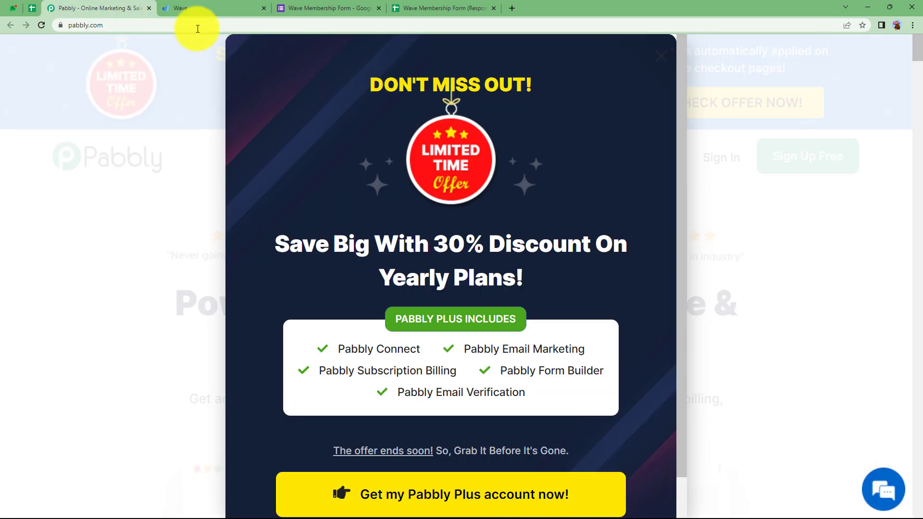
# Step: Dismiss the offer popup, sign in, and launch Pabbly Connect from All Apps
pyautogui.click(667, 54)
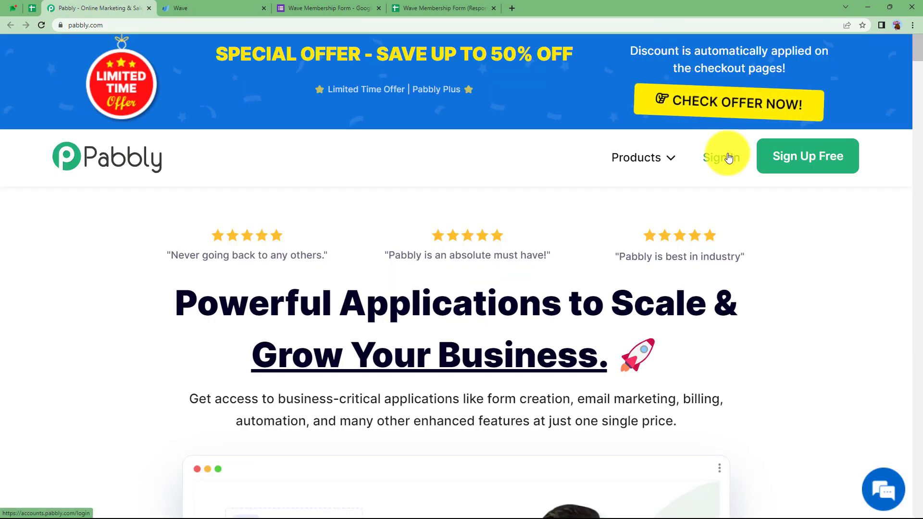
pyautogui.click(724, 157)
pyautogui.scroll(-6, 397, 264)
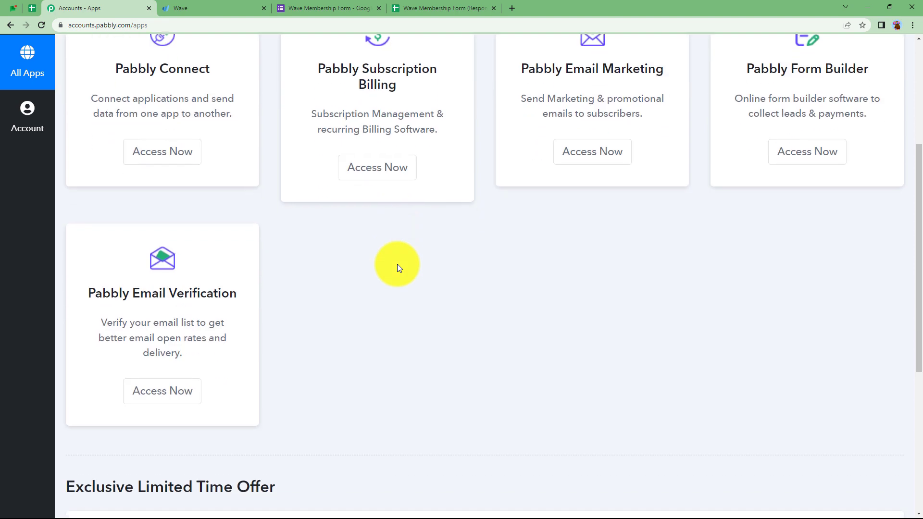
pyautogui.scroll(5, 397, 264)
pyautogui.scroll(2, 396, 264)
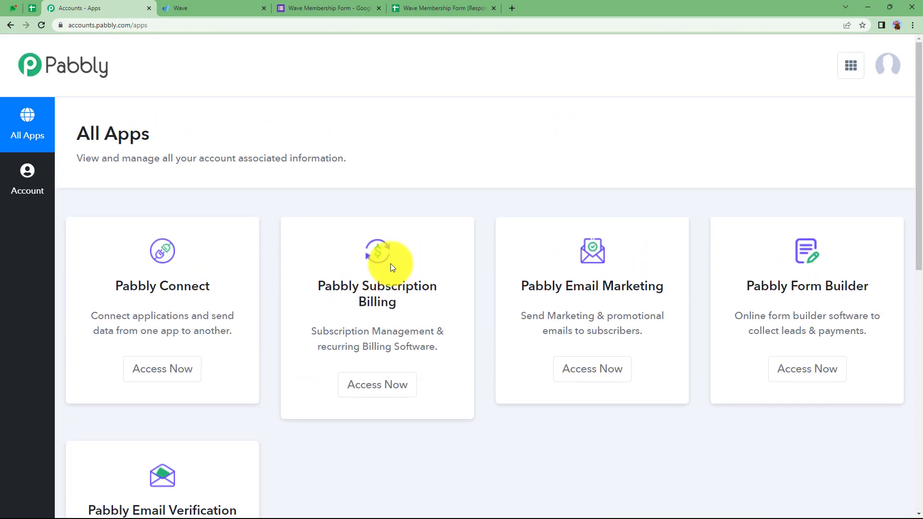
pyautogui.moveTo(116, 286); pyautogui.dragTo(223, 318)
pyautogui.click(176, 371)
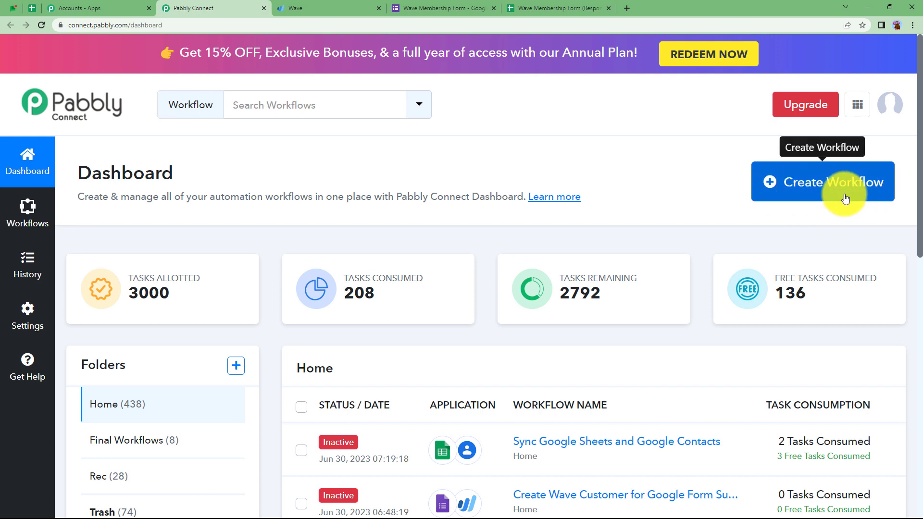
# Step: Create a workflow named 'Create Wave Customer from Google Form Responses'
pyautogui.click(832, 179)
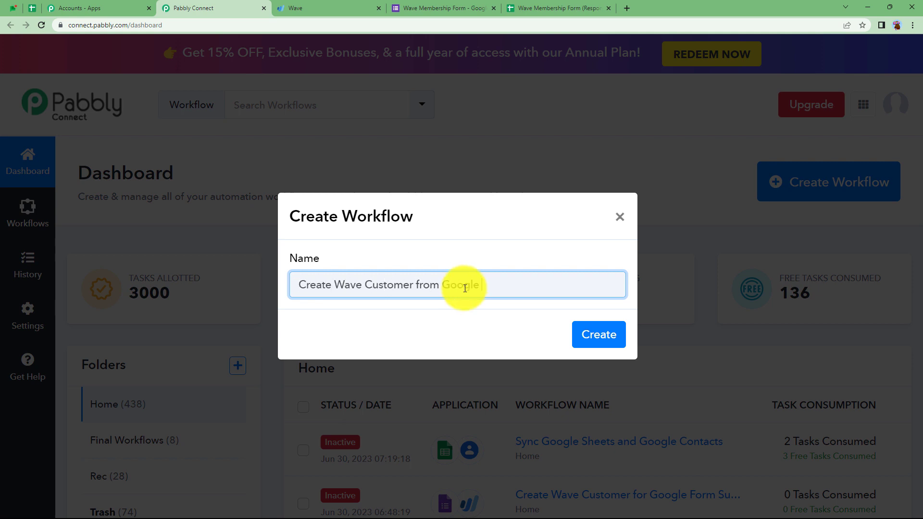
pyautogui.write('Create Wave Customer from Google Form Responses')
pyautogui.click(591, 337)
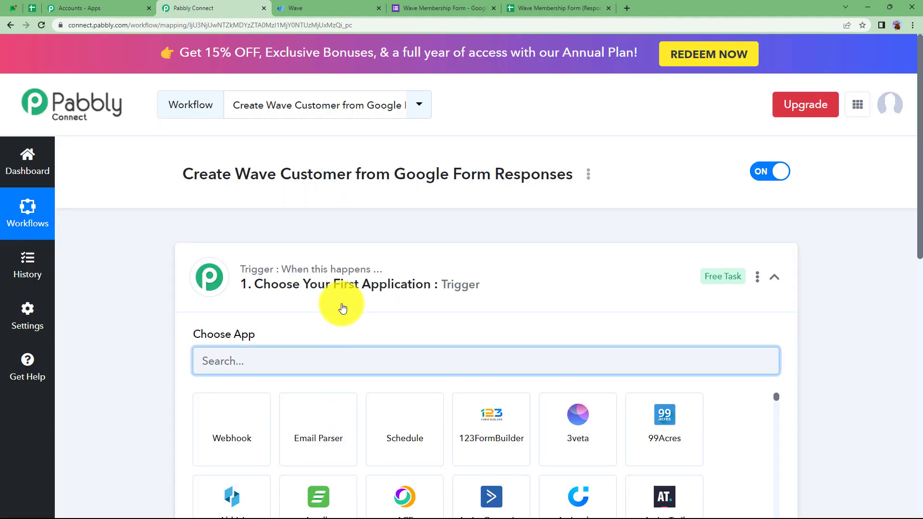
pyautogui.click(342, 307)
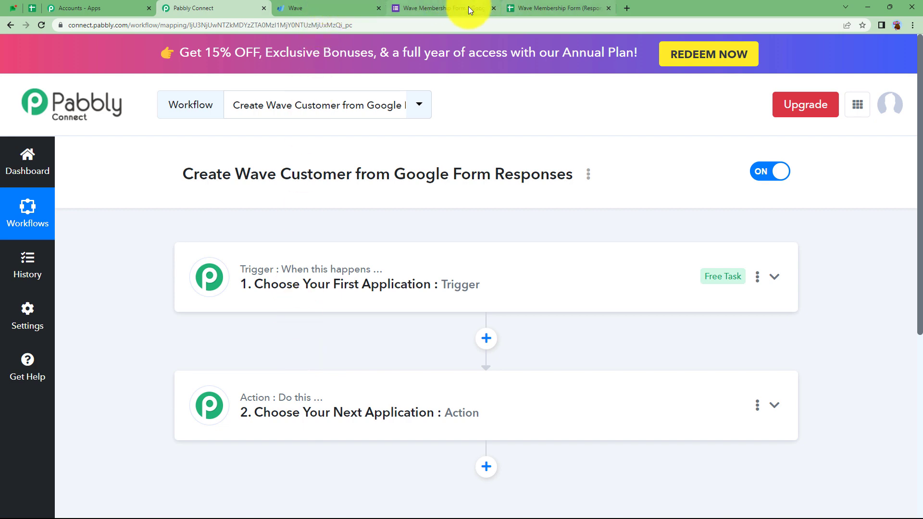
pyautogui.click(452, 7)
pyautogui.click(310, 3)
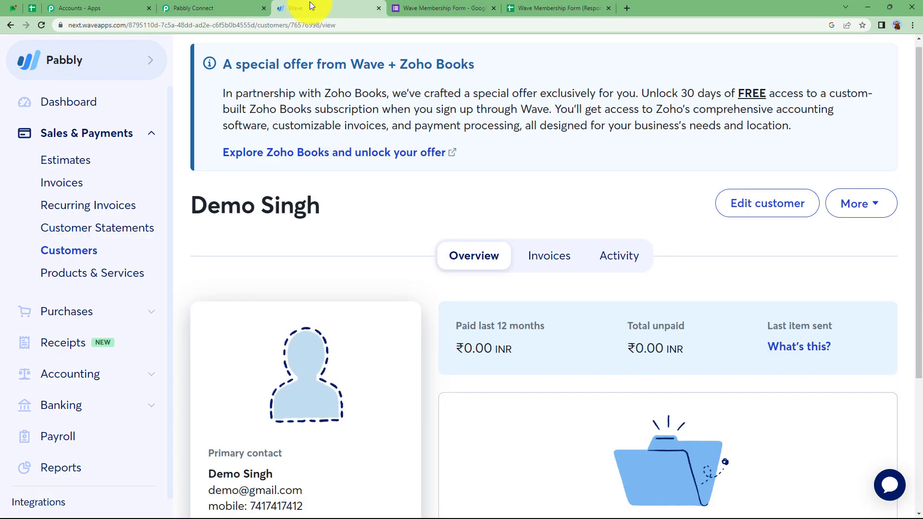
pyautogui.click(216, 8)
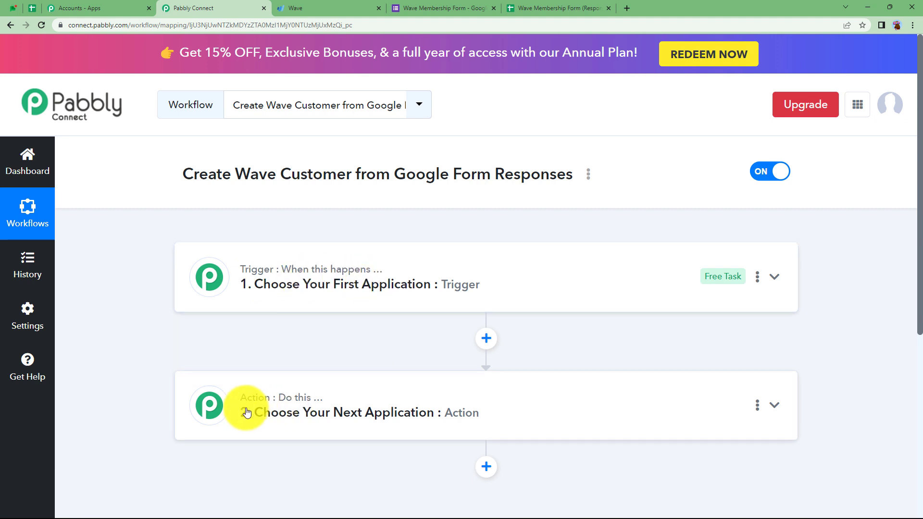
pyautogui.moveTo(308, 405)
pyautogui.click(315, 274)
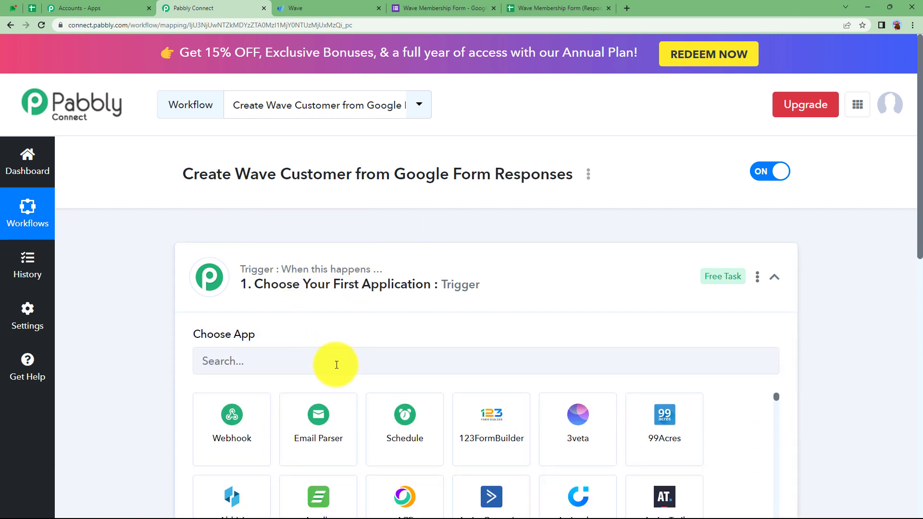
pyautogui.click(358, 303)
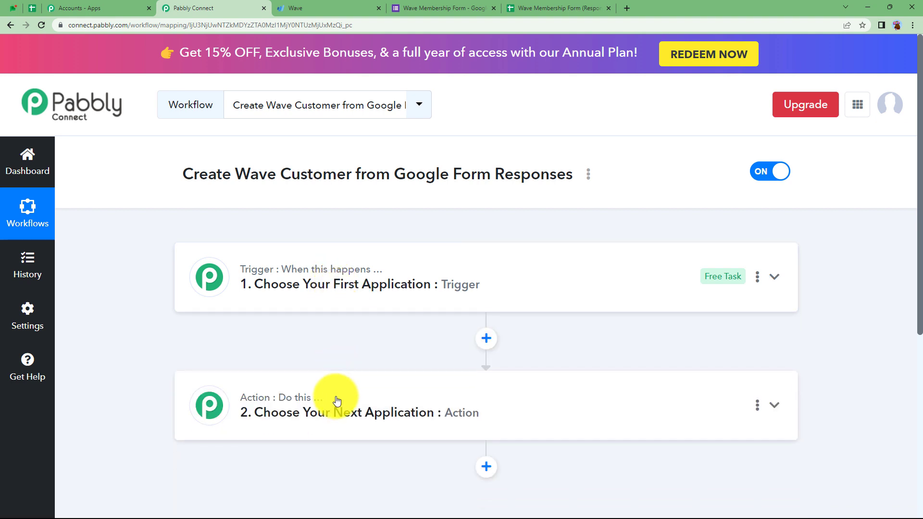
pyautogui.moveTo(309, 408)
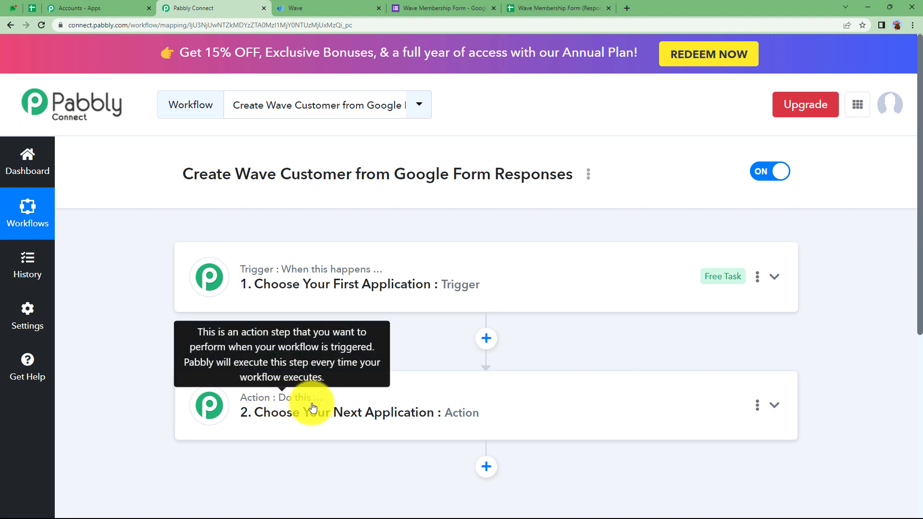
pyautogui.click(312, 302)
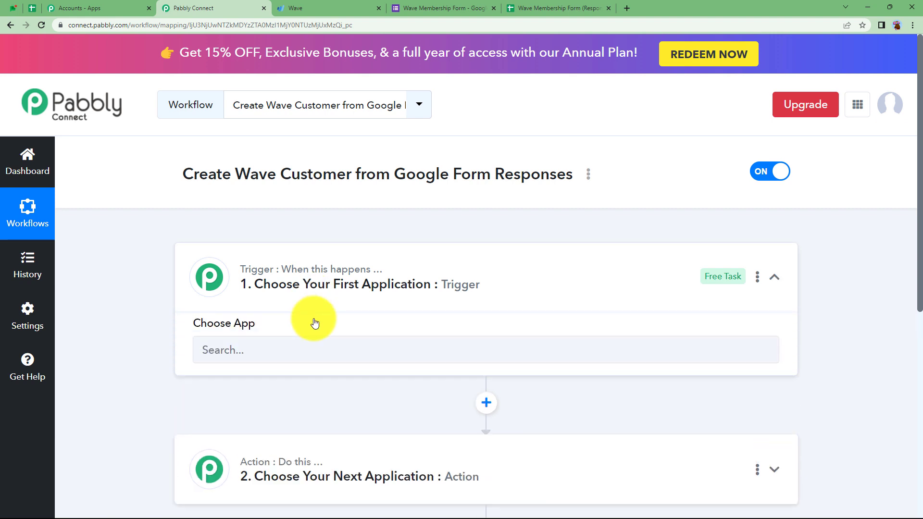
# Step: Choose Google Forms as the workflow's trigger app
pyautogui.write('googl')
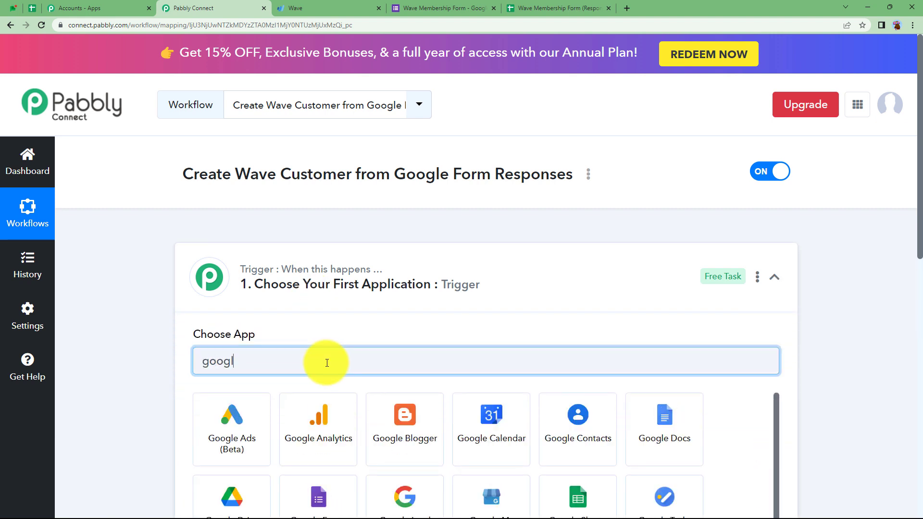
pyautogui.write('e fo')
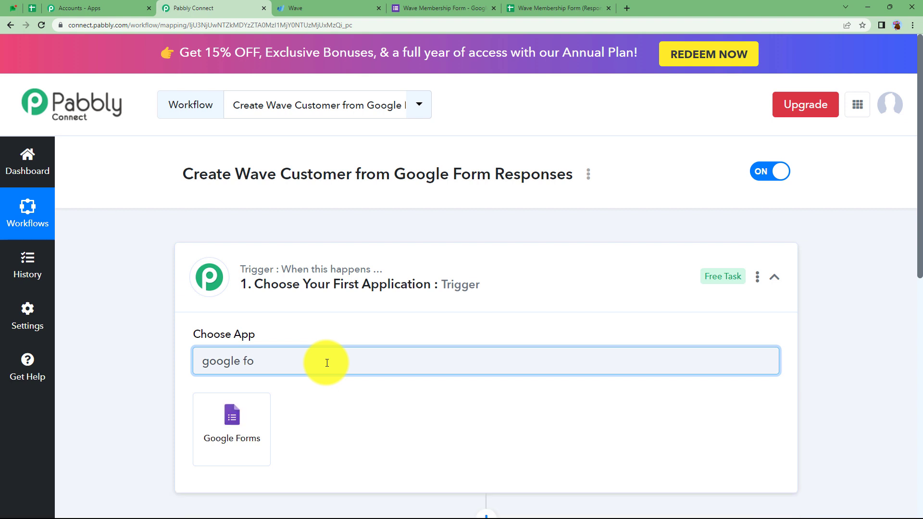
pyautogui.click(210, 441)
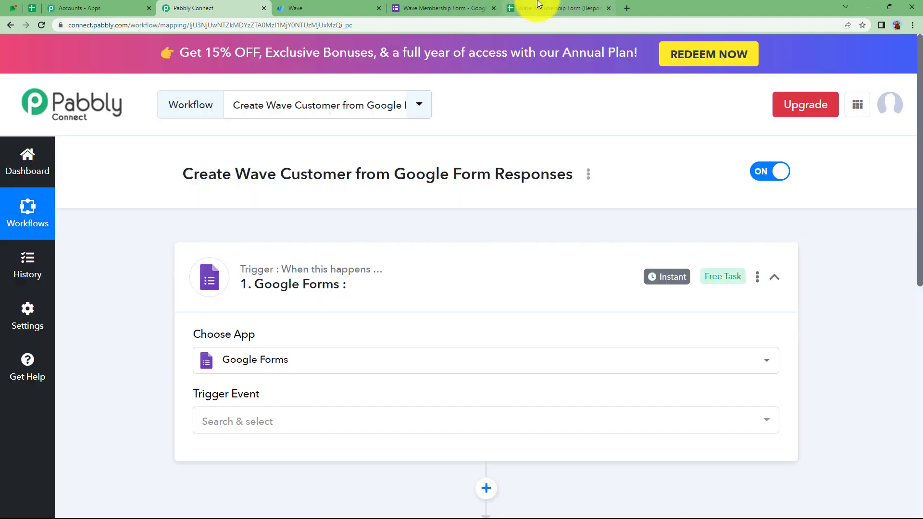
pyautogui.click(541, 8)
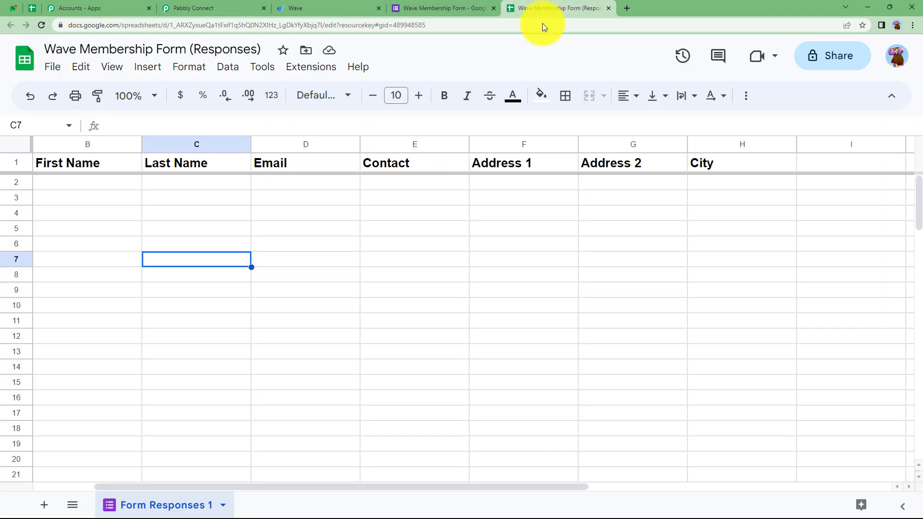
pyautogui.click(235, 8)
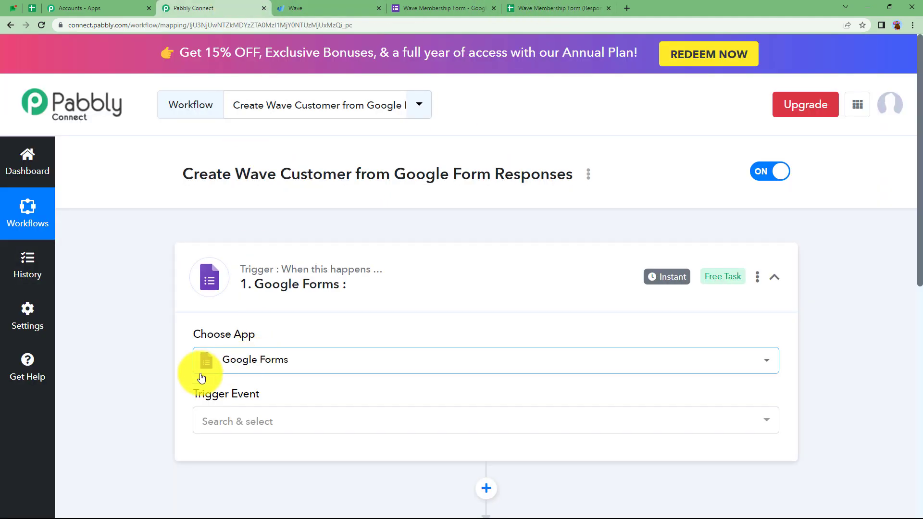
# Step: Search 'wav' and set Wave as the action step's app
pyautogui.scroll(-2, 171, 384)
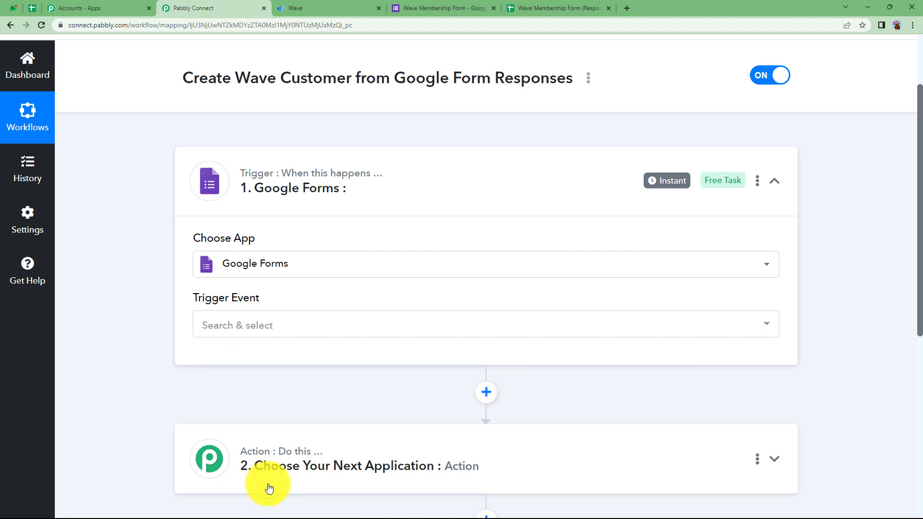
pyautogui.click(249, 437)
pyautogui.scroll(-3, 240, 430)
pyautogui.click(244, 403)
pyautogui.write('wave')
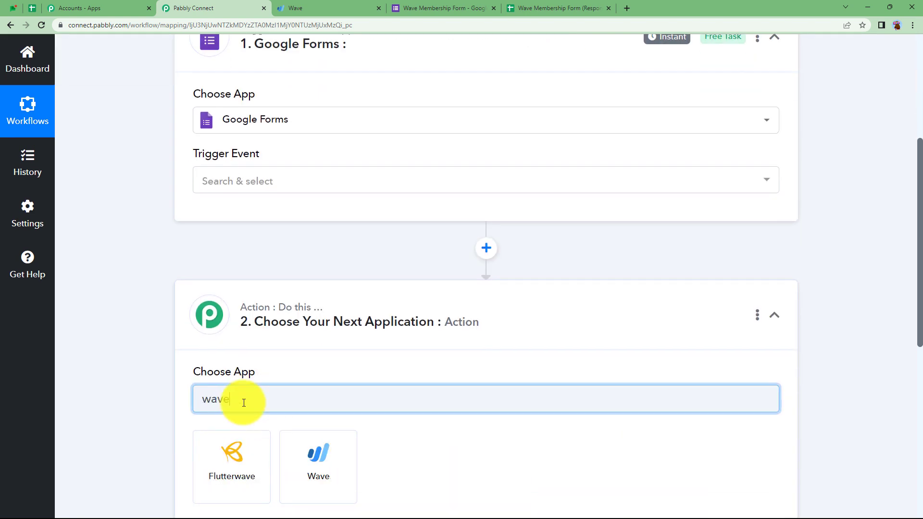
pyautogui.click(312, 454)
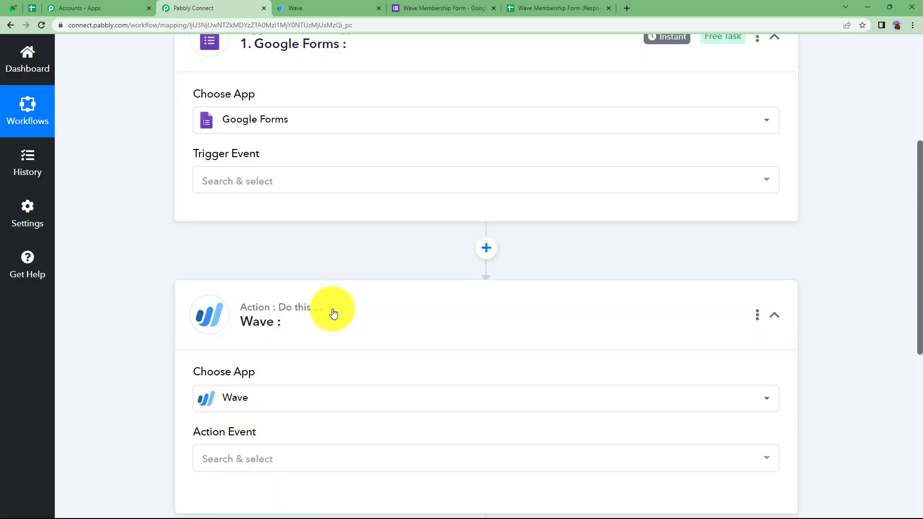
pyautogui.click(329, 312)
# Step: Set the Google Forms trigger event to New Response Received and scroll to its webhook URL
pyautogui.scroll(4, 288, 187)
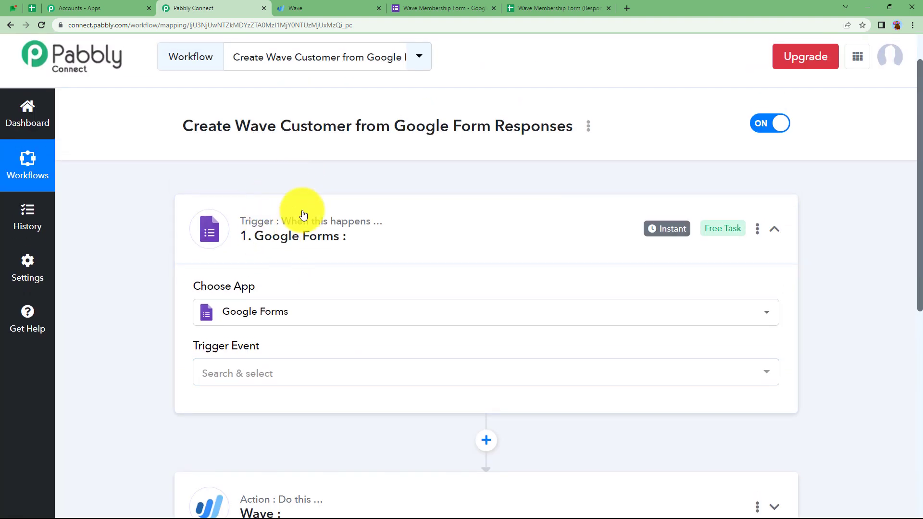
pyautogui.click(239, 373)
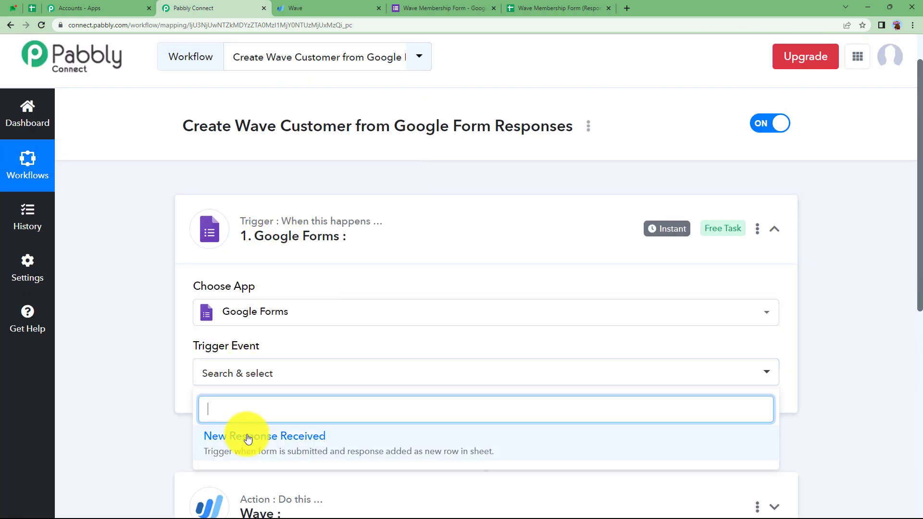
pyautogui.click(248, 437)
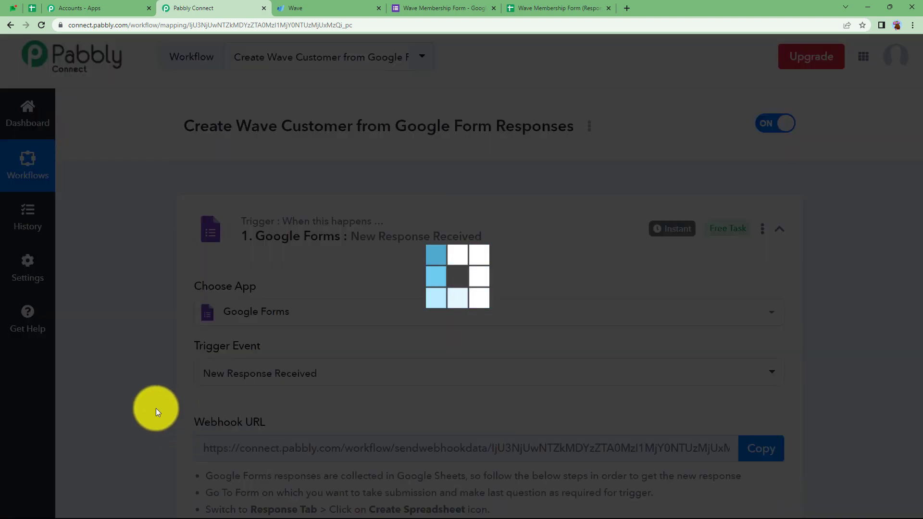
pyautogui.scroll(-3, 156, 408)
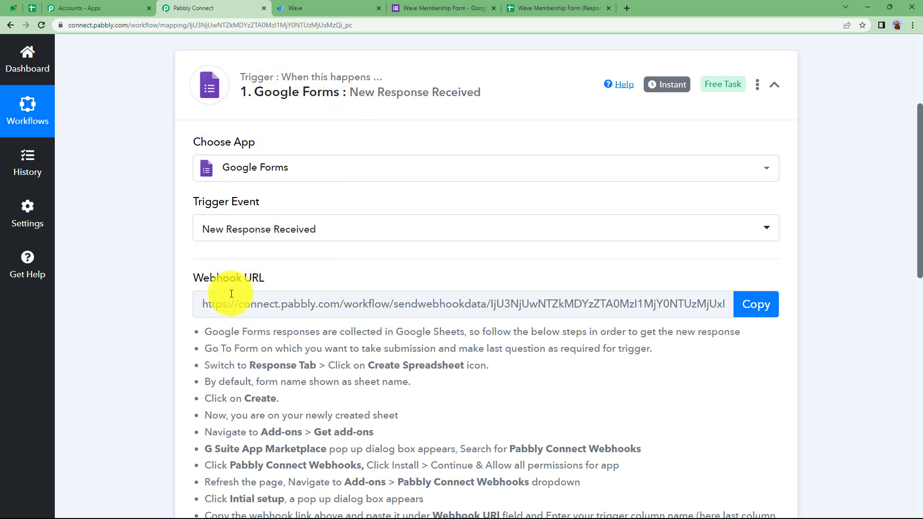
# Step: Read through the trigger's webhook setup instructions for Google Sheets
pyautogui.click(590, 5)
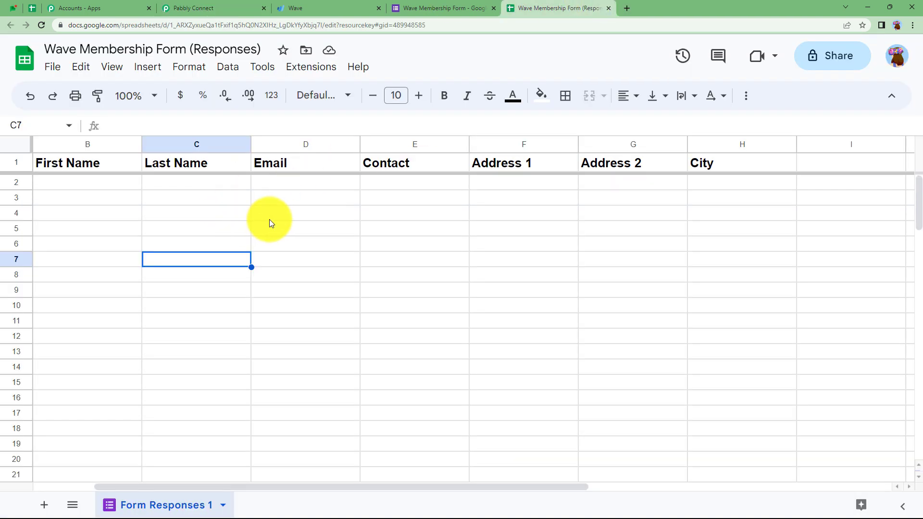
pyautogui.click(233, 8)
pyautogui.scroll(-5, 161, 341)
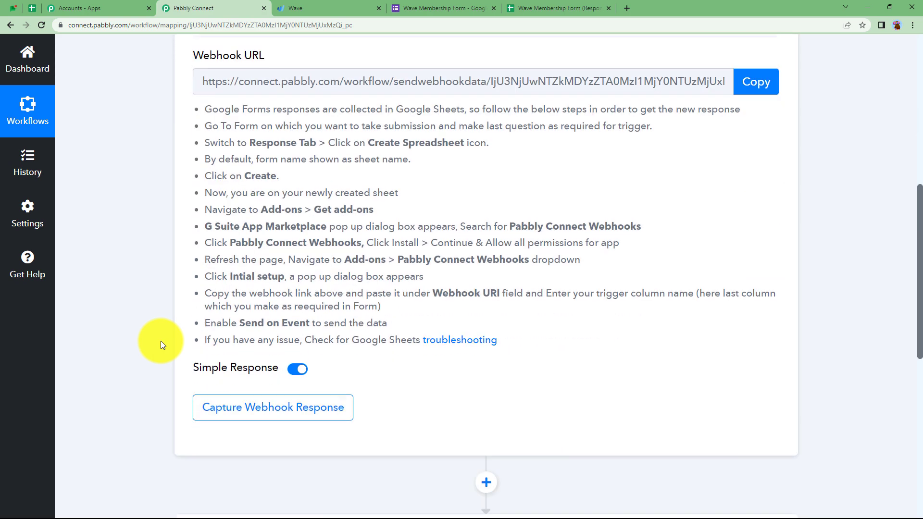
pyautogui.scroll(-2, 161, 341)
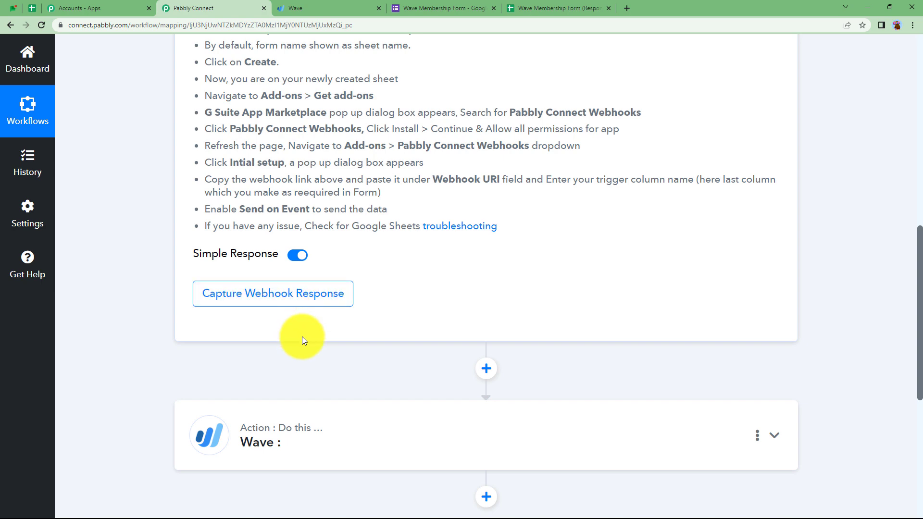
pyautogui.scroll(-1, 303, 340)
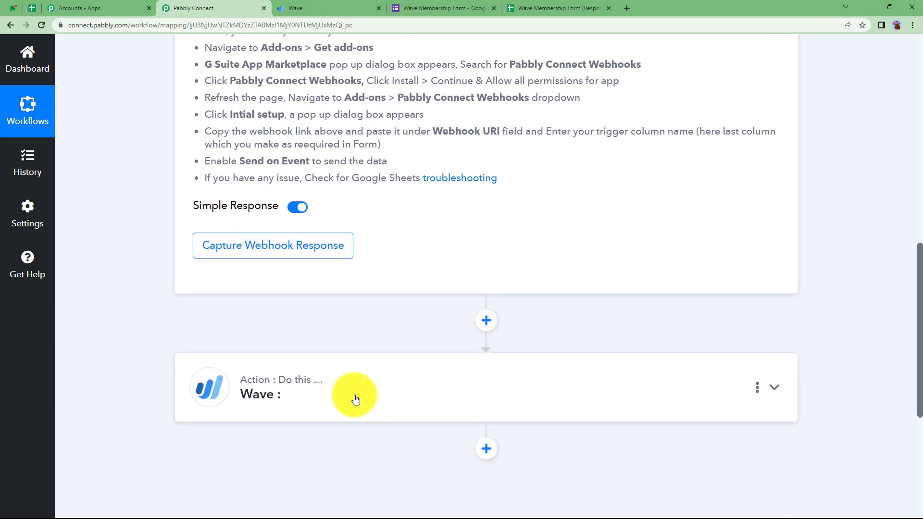
pyautogui.scroll(6, 342, 292)
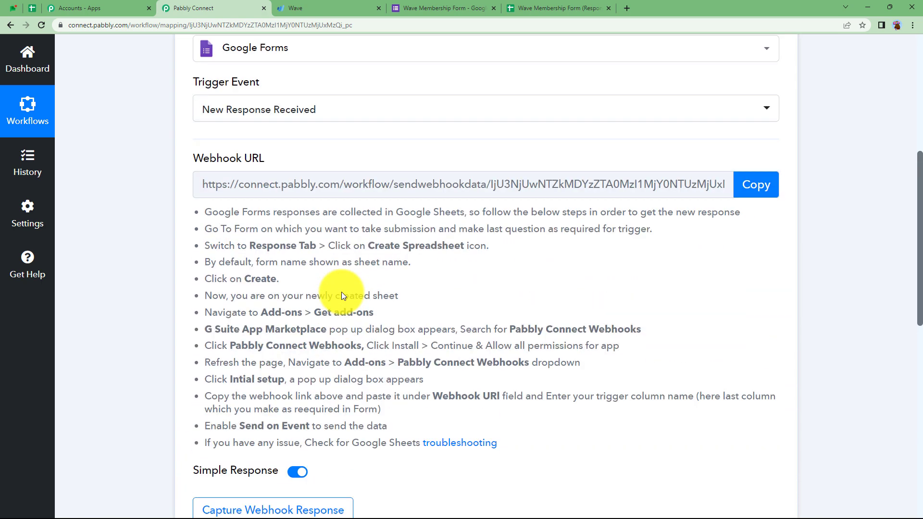
pyautogui.moveTo(203, 229); pyautogui.dragTo(524, 457)
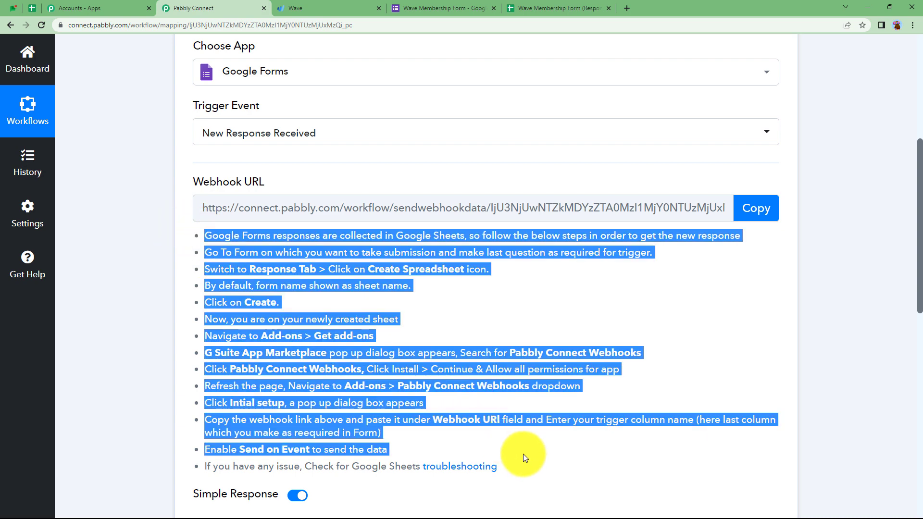
pyautogui.click(527, 459)
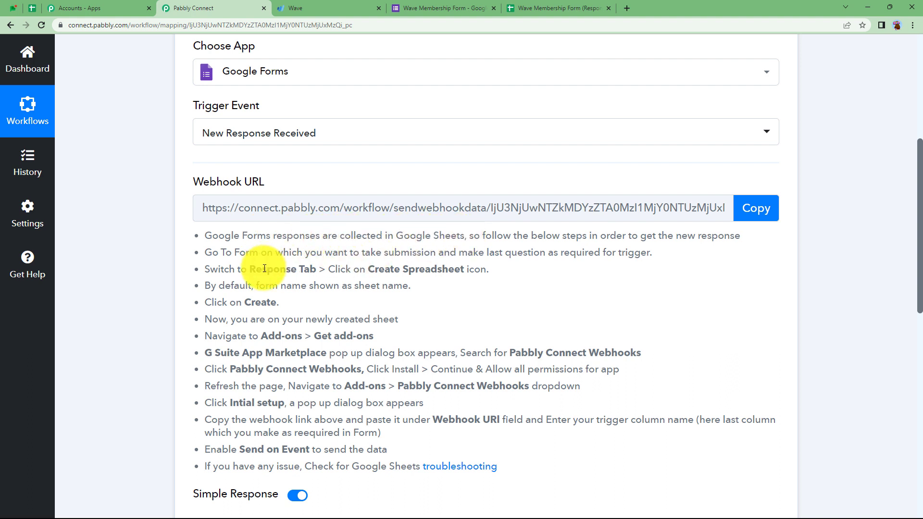
pyautogui.moveTo(229, 178)
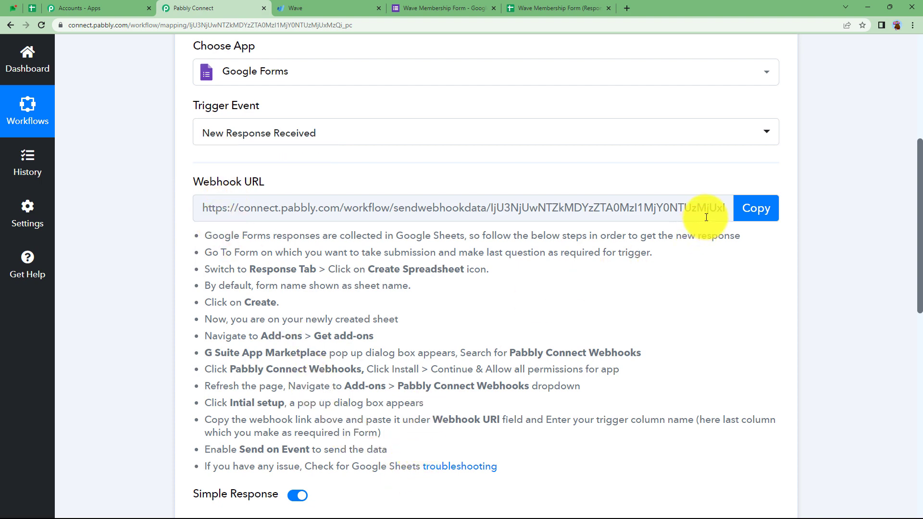
# Step: Glance at the responses sheet, then bring up the Wave Membership Form editor
pyautogui.click(562, 7)
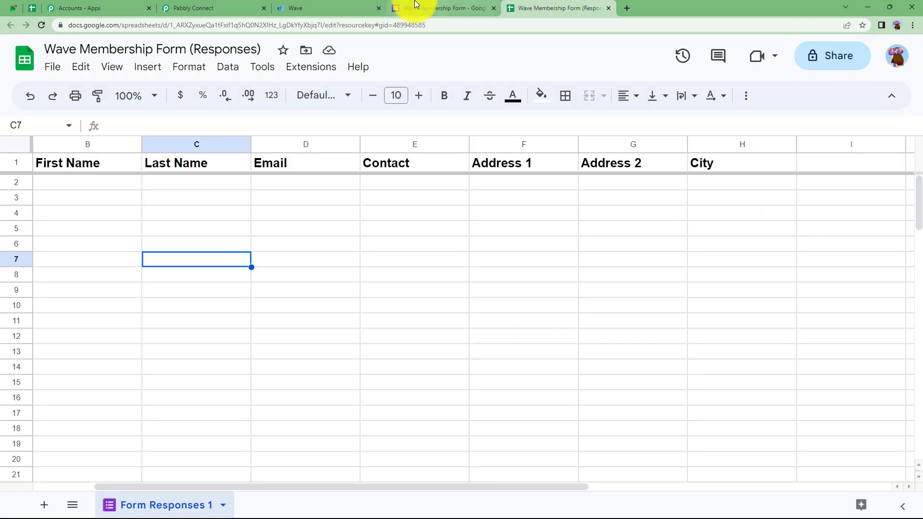
pyautogui.click(412, 8)
pyautogui.click(557, 4)
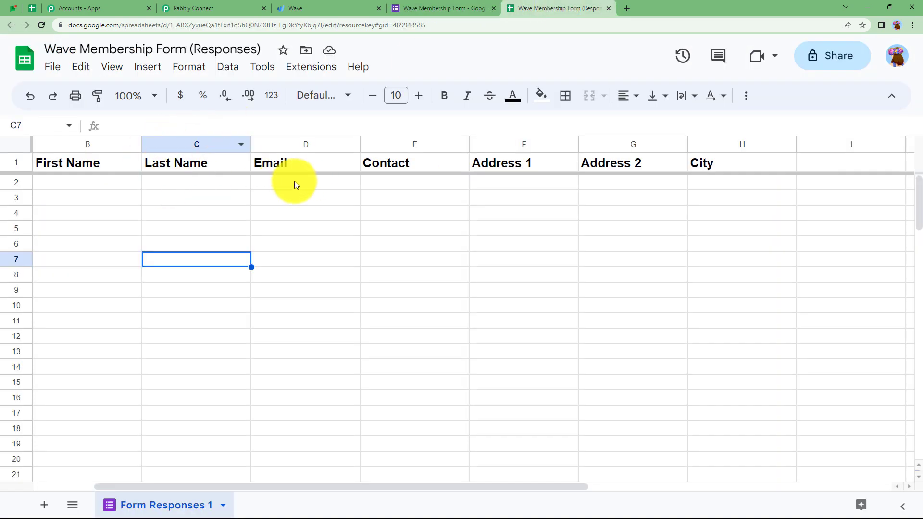
pyautogui.click(237, 8)
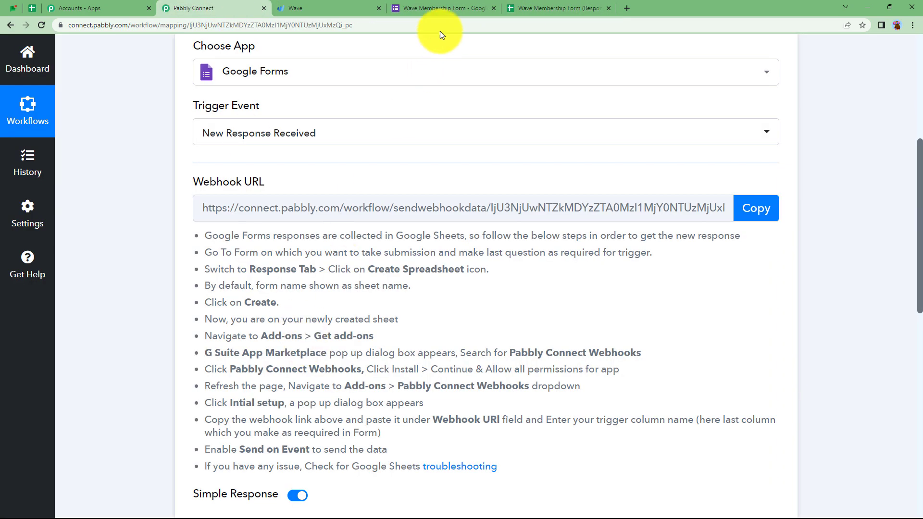
pyautogui.click(430, 4)
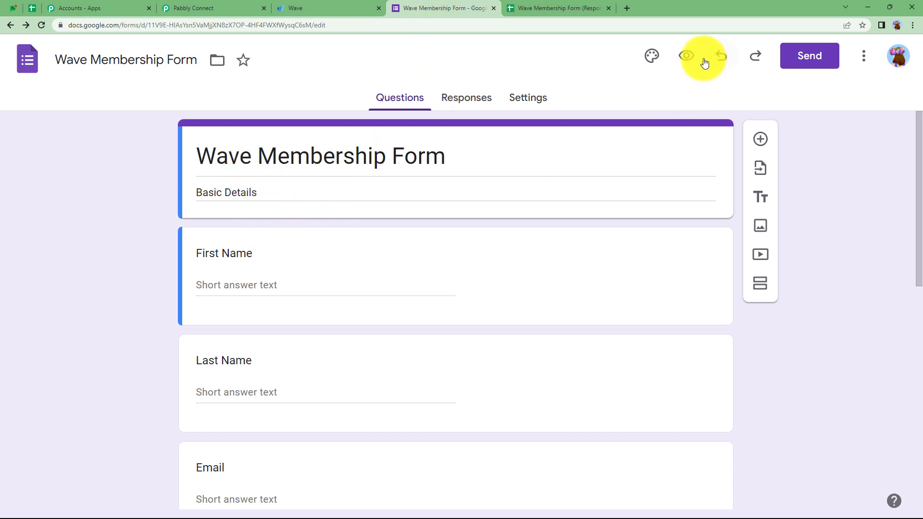
# Step: In the form preview, enter a test last name, email and contact number
pyautogui.click(688, 56)
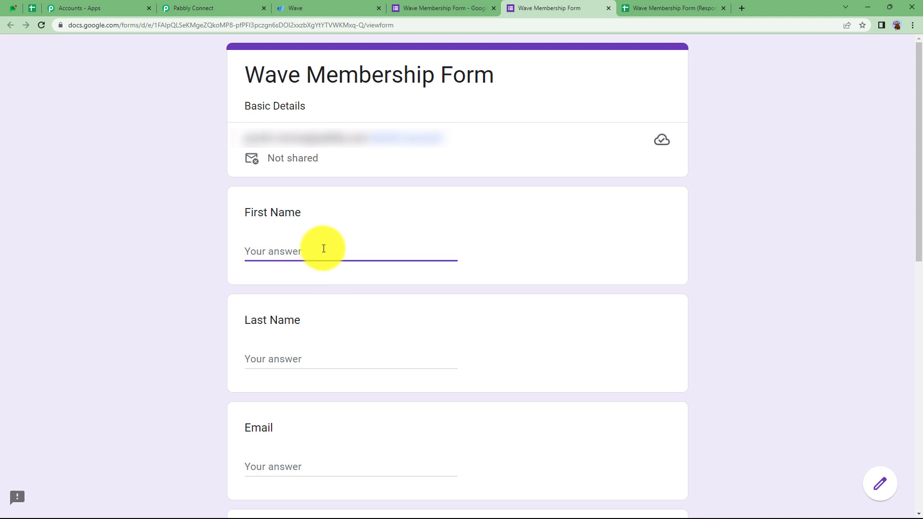
pyautogui.click(333, 355)
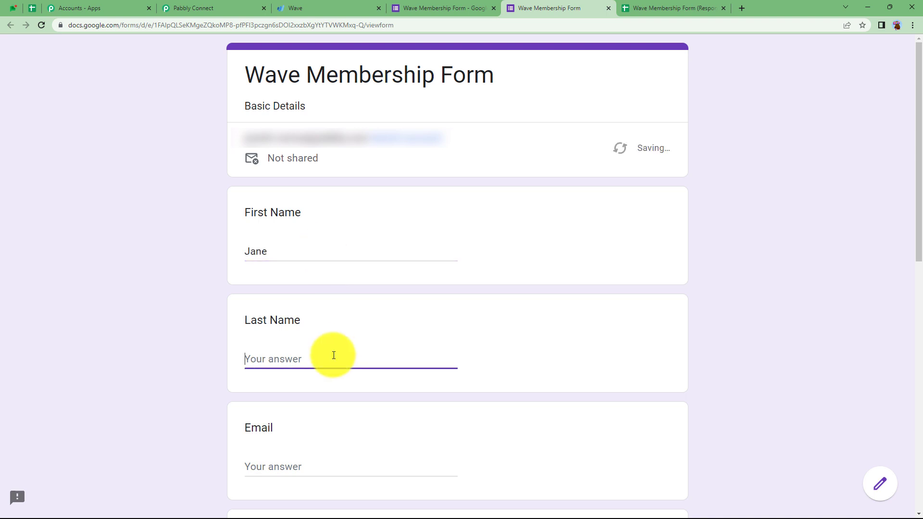
pyautogui.write('Eyre')
pyautogui.click(335, 472)
pyautogui.click(429, 398)
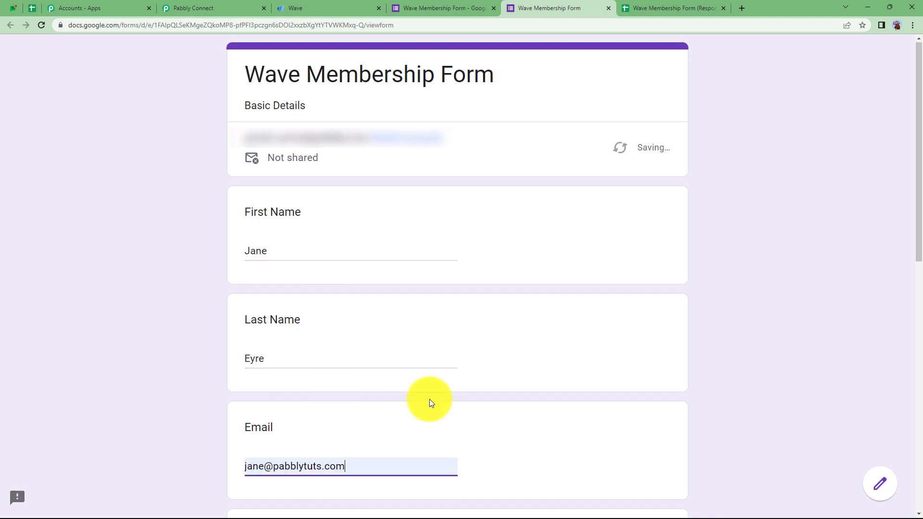
pyautogui.scroll(-5, 429, 399)
pyautogui.click(322, 337)
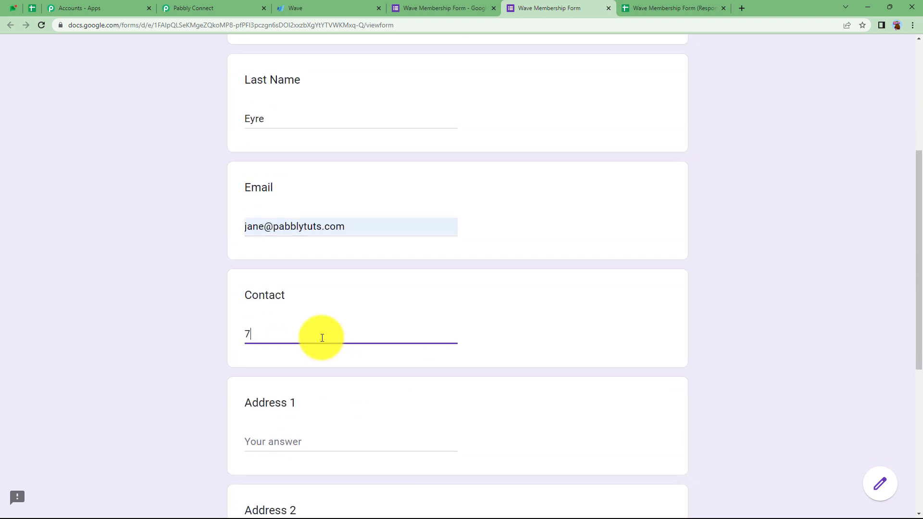
# Step: Fill in both address lines and the city, submit, and check the new spreadsheet row
pyautogui.scroll(-2, 313, 342)
pyautogui.click(306, 346)
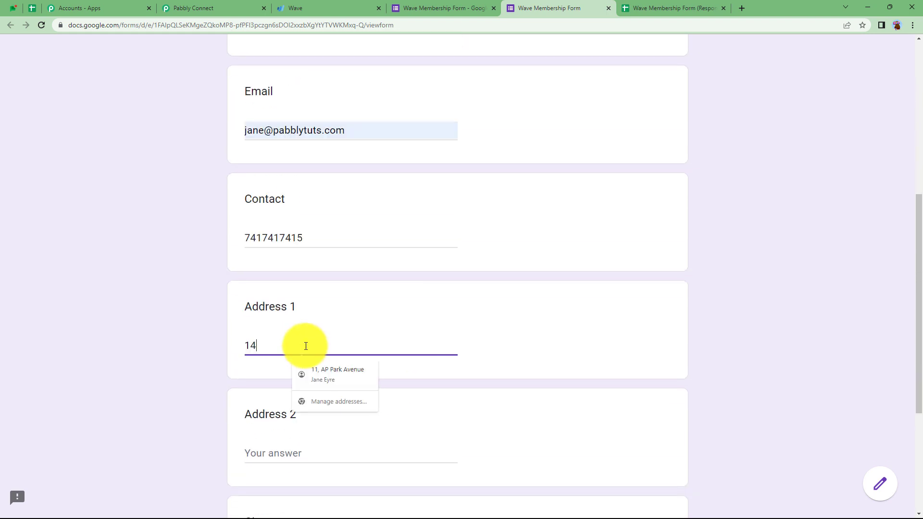
pyautogui.click(316, 445)
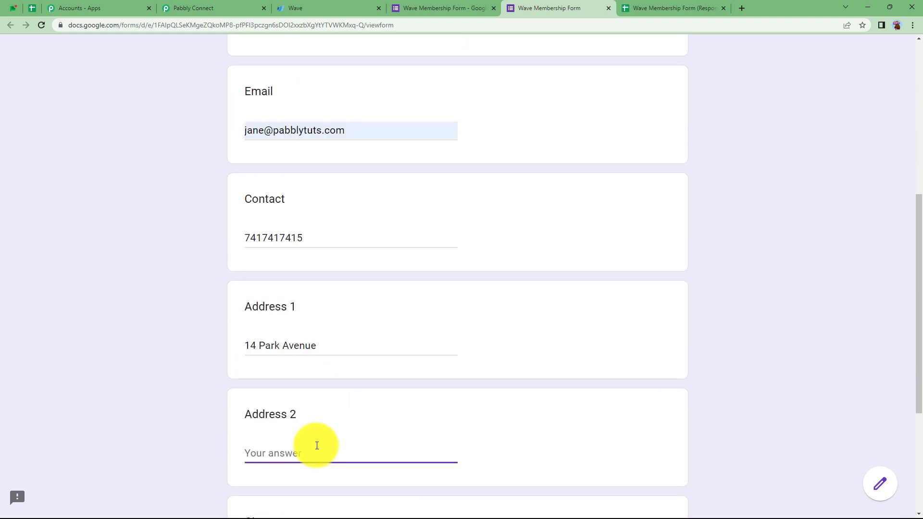
pyautogui.write('N')
pyautogui.write('P Road')
pyautogui.scroll(-3, 317, 445)
pyautogui.click(340, 412)
pyautogui.write('City')
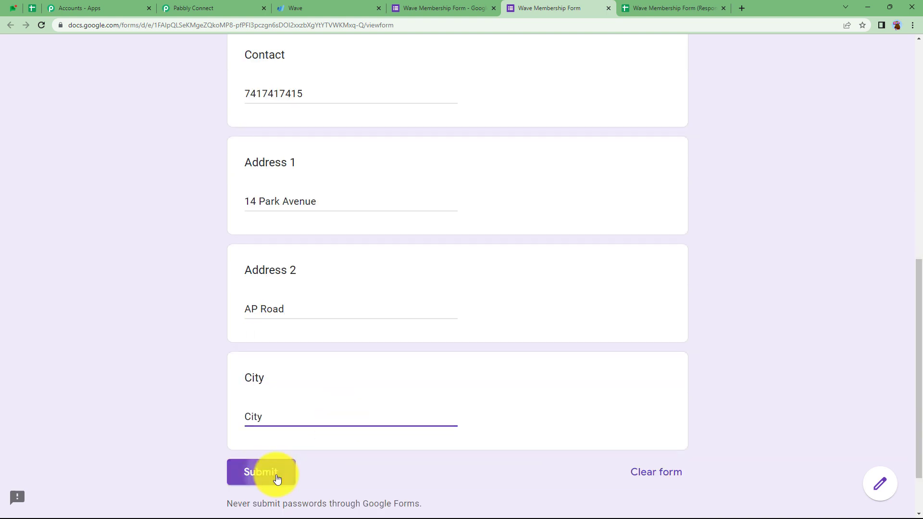
pyautogui.click(277, 478)
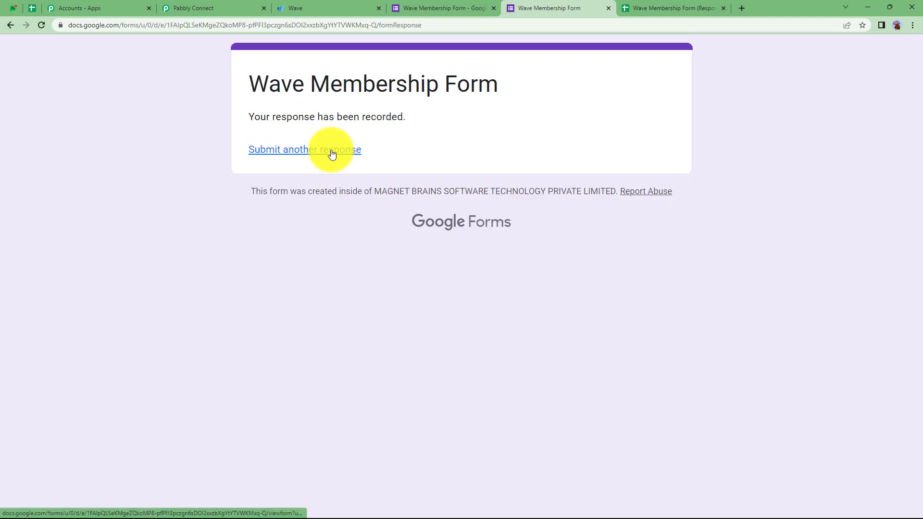
pyautogui.click(656, 8)
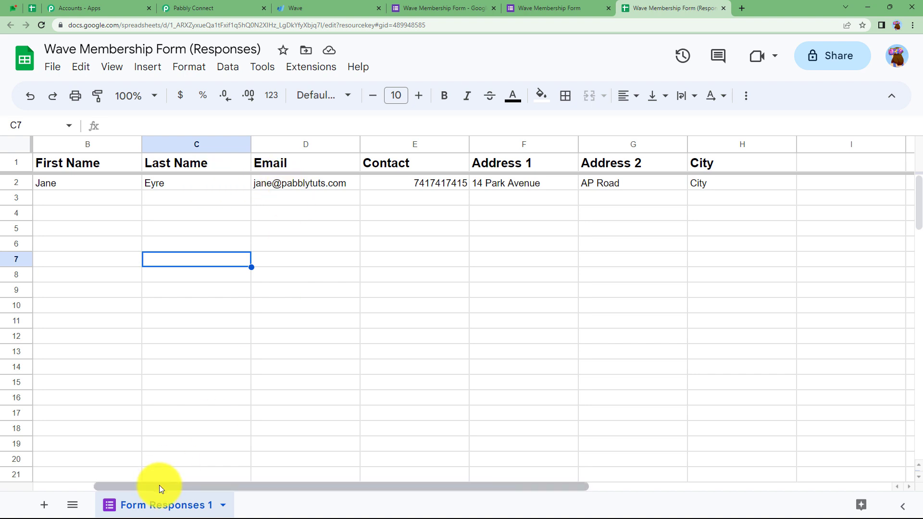
# Step: Copy the Pabbly workflow's webhook URL and return to the responses spreadsheet
pyautogui.moveTo(160, 487); pyautogui.dragTo(69, 487)
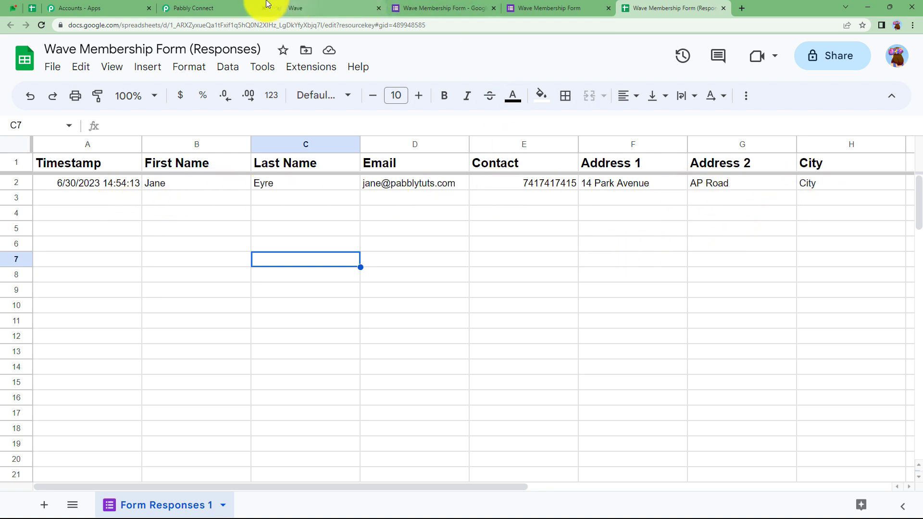
pyautogui.click(241, 5)
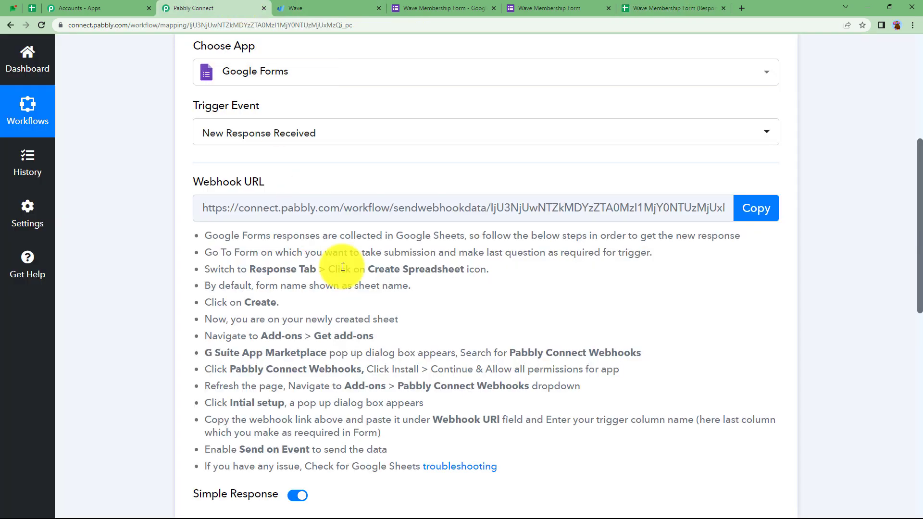
pyautogui.click(760, 211)
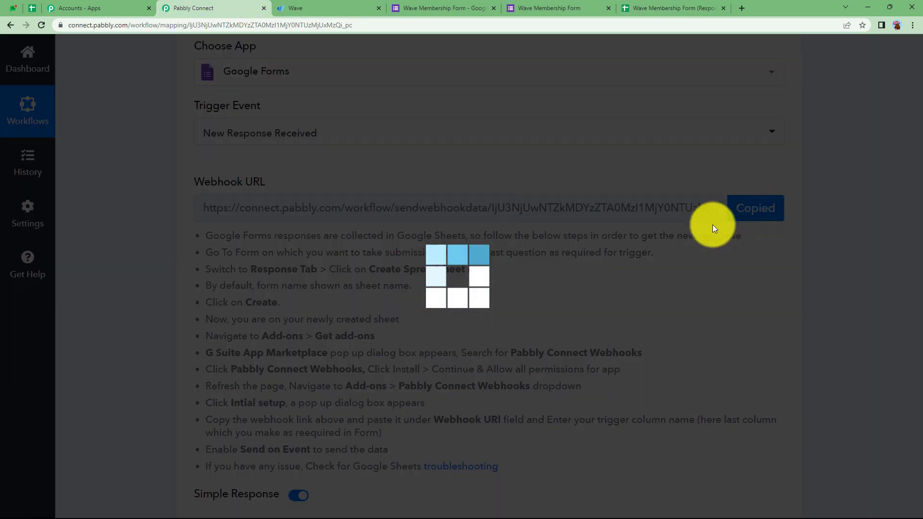
pyautogui.click(631, 5)
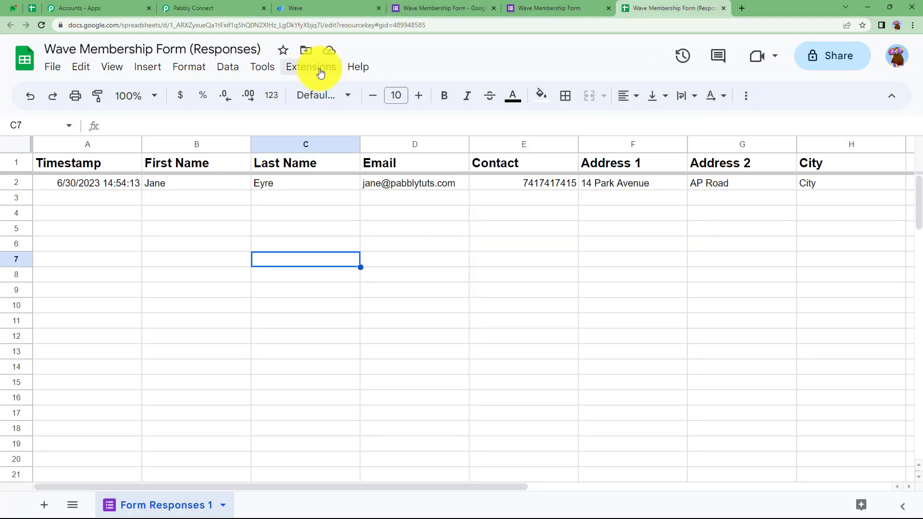
# Step: Search the add-on marketplace for 'pabbly' to confirm Pabbly Connect Webhooks is installed
pyautogui.click(320, 72)
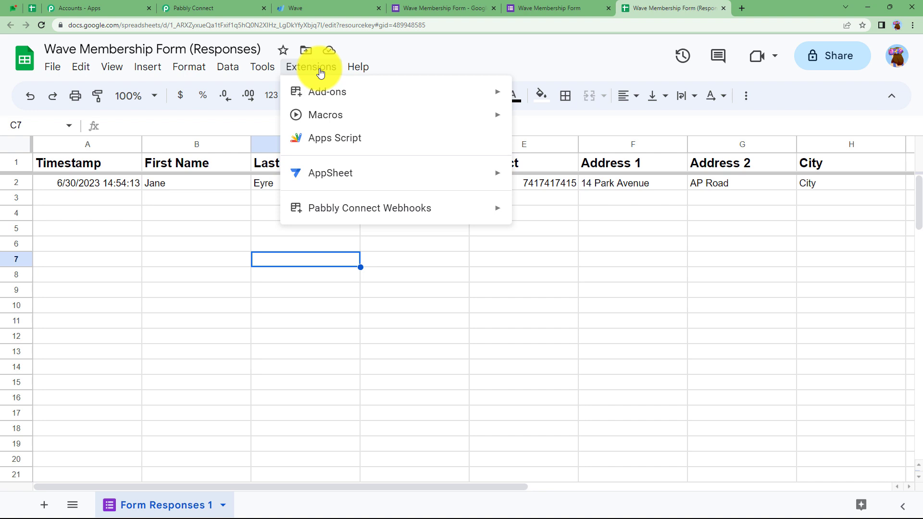
pyautogui.moveTo(494, 96)
pyautogui.click(557, 98)
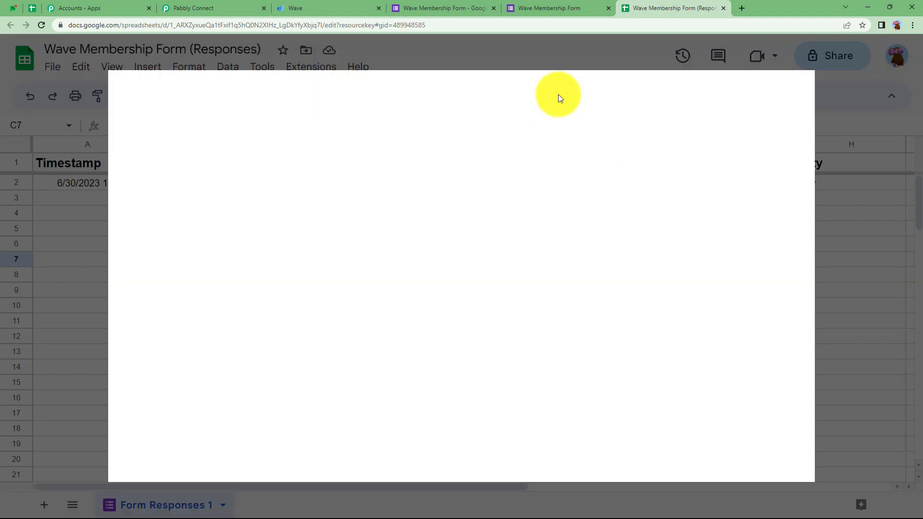
pyautogui.click(540, 101)
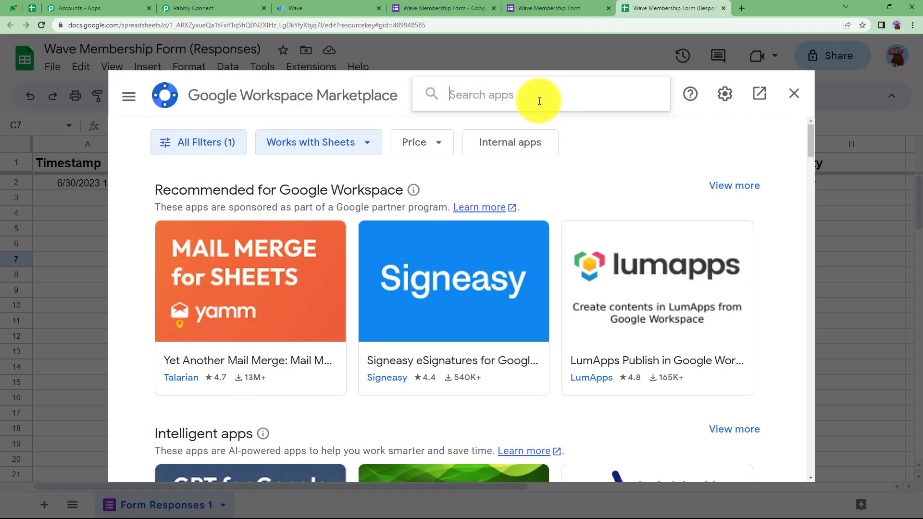
pyautogui.write('pabbly')
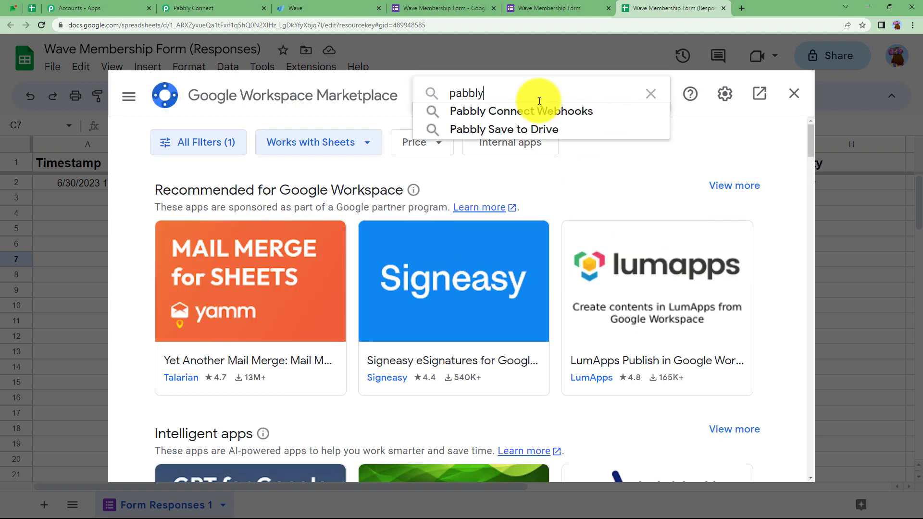
pyautogui.click(548, 112)
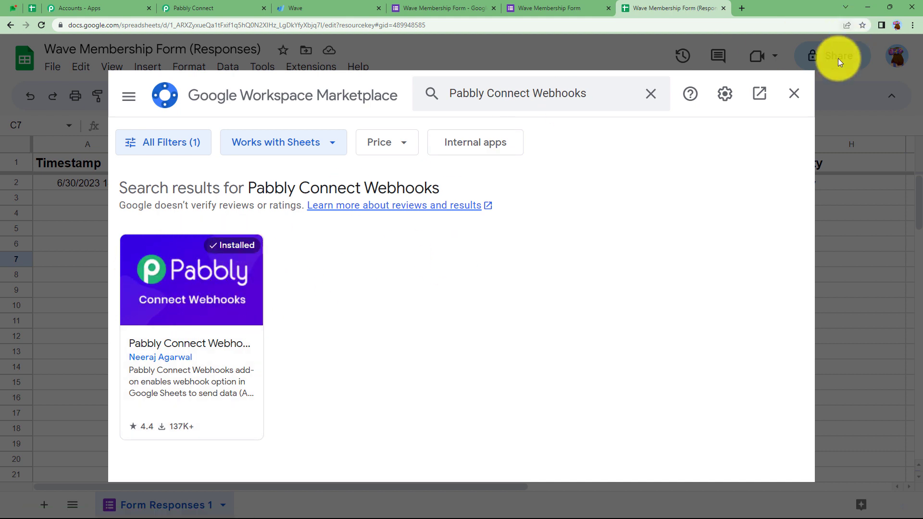
pyautogui.click(803, 97)
# Step: Launch the Pabbly Connect Webhooks add-on's Initial Setup for sheet Form Responses 1
pyautogui.click(336, 76)
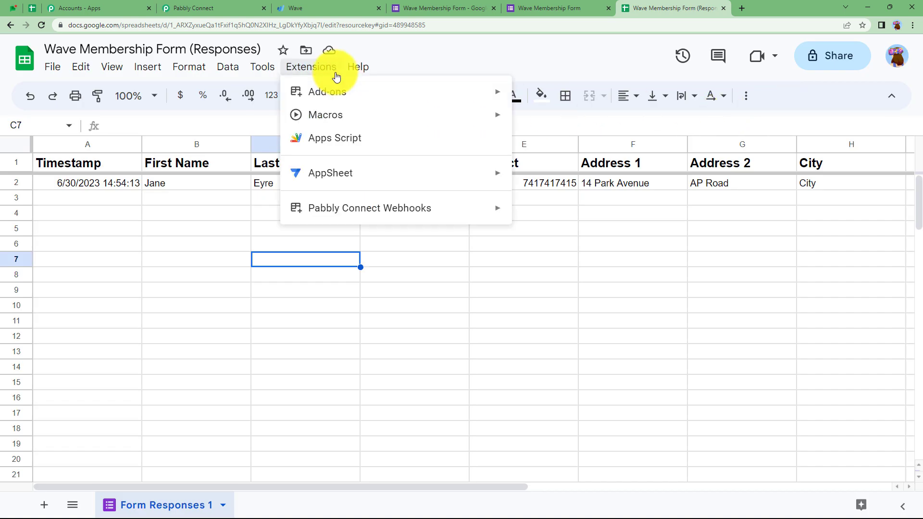
pyautogui.moveTo(421, 212)
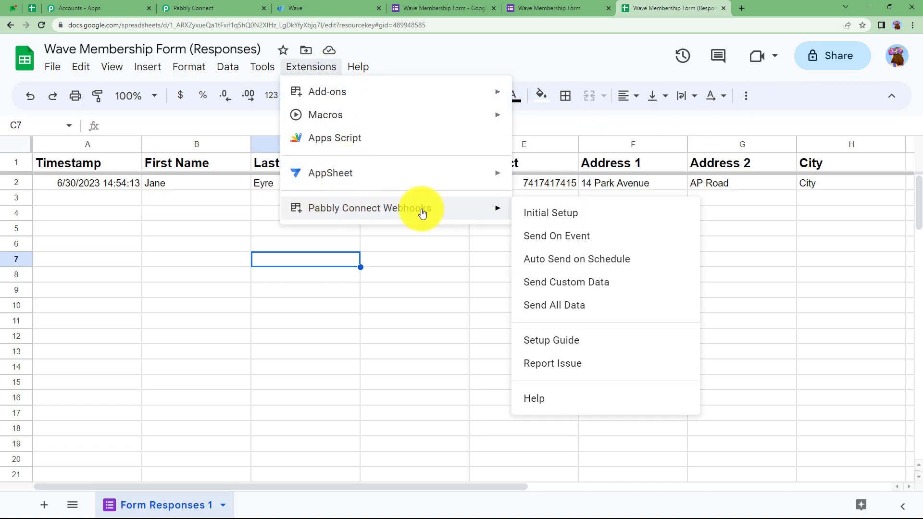
pyautogui.click(540, 213)
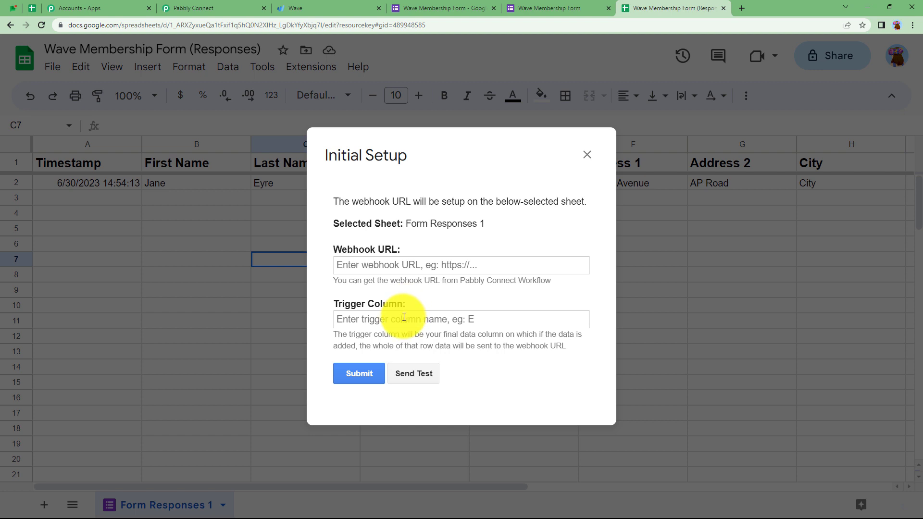
# Step: Paste the Pabbly webhook URL and set trigger column H in the add-on setup
pyautogui.click(398, 267)
pyautogui.hotkey('ctrl', 'v')
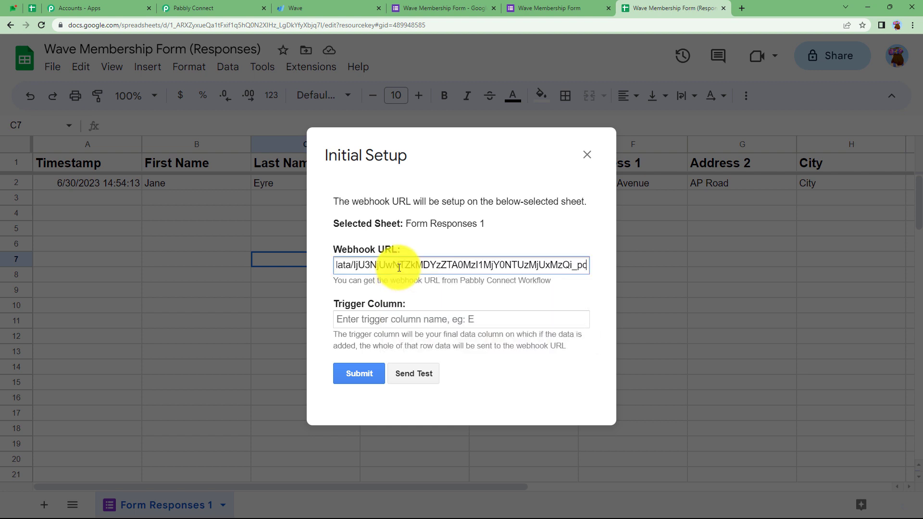
pyautogui.click(409, 320)
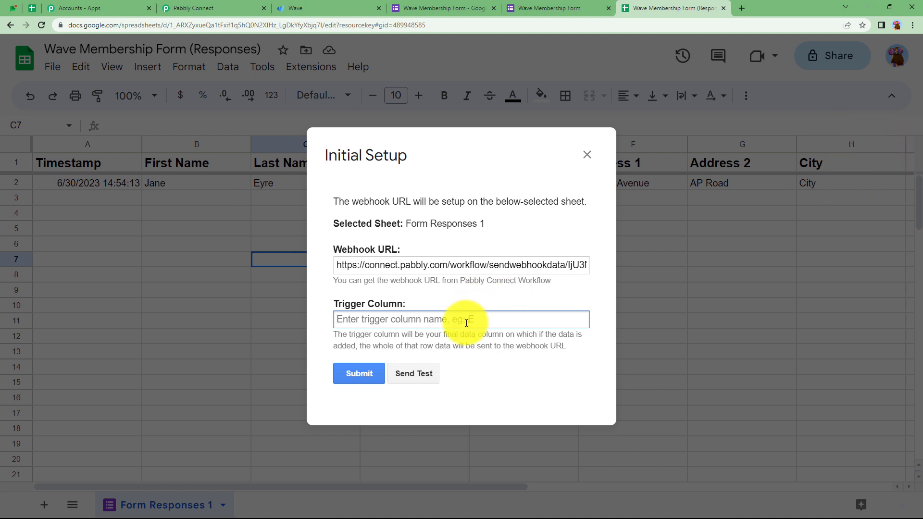
pyautogui.write('H')
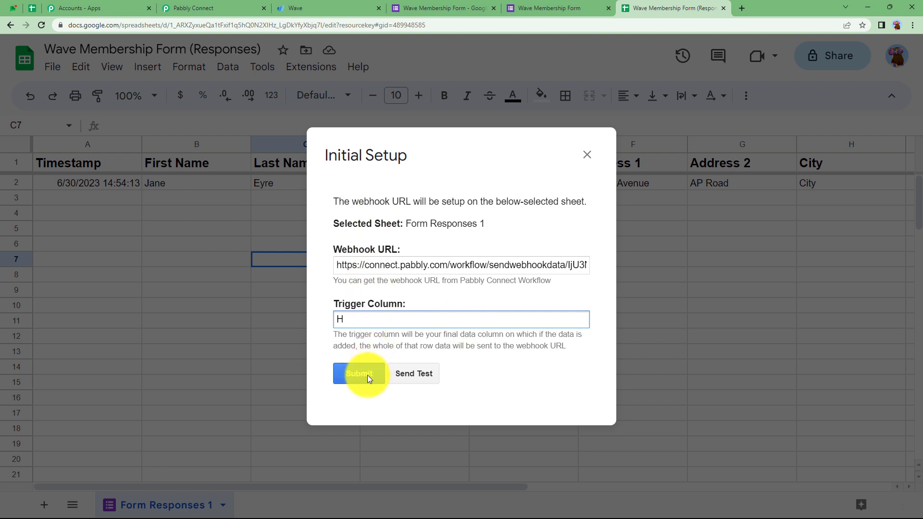
pyautogui.click(367, 374)
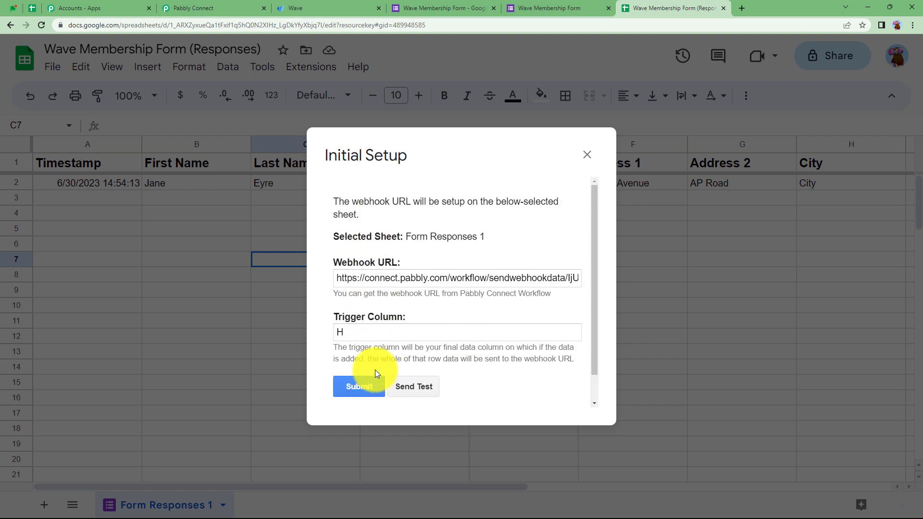
# Step: Send test data from Form Responses 1 to the webhook and return to Pabbly Connect
pyautogui.scroll(-1, 375, 370)
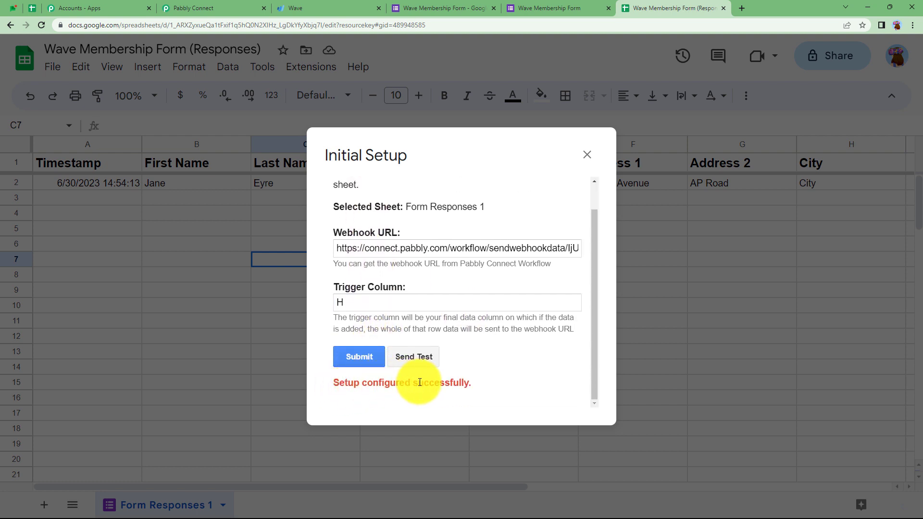
pyautogui.click(425, 358)
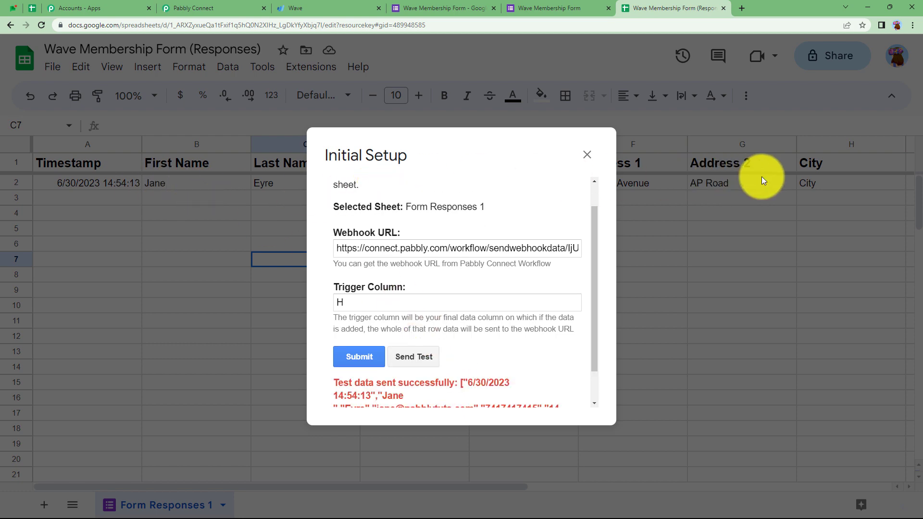
pyautogui.click(223, 5)
pyautogui.scroll(-5, 175, 385)
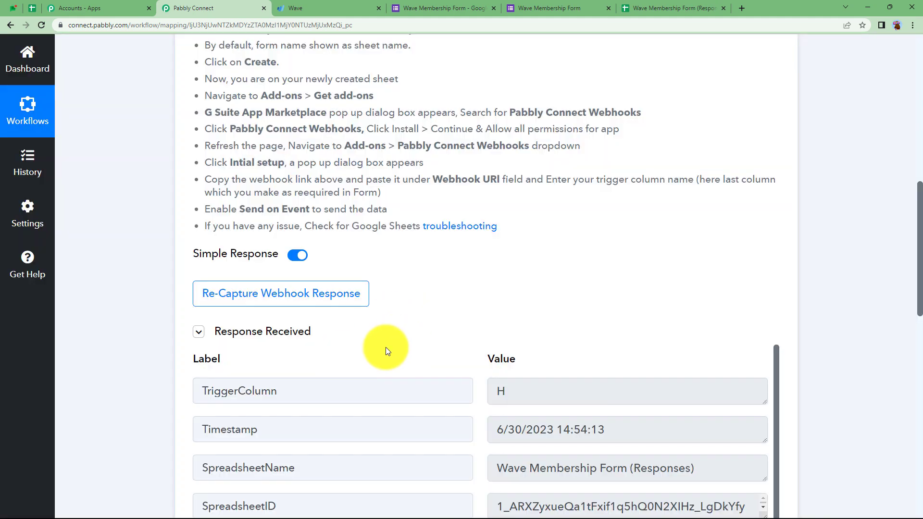
# Step: Review the captured first-row response fields, then switch to the Wave Membership Form (Responses) sheet
pyautogui.scroll(-3, 146, 383)
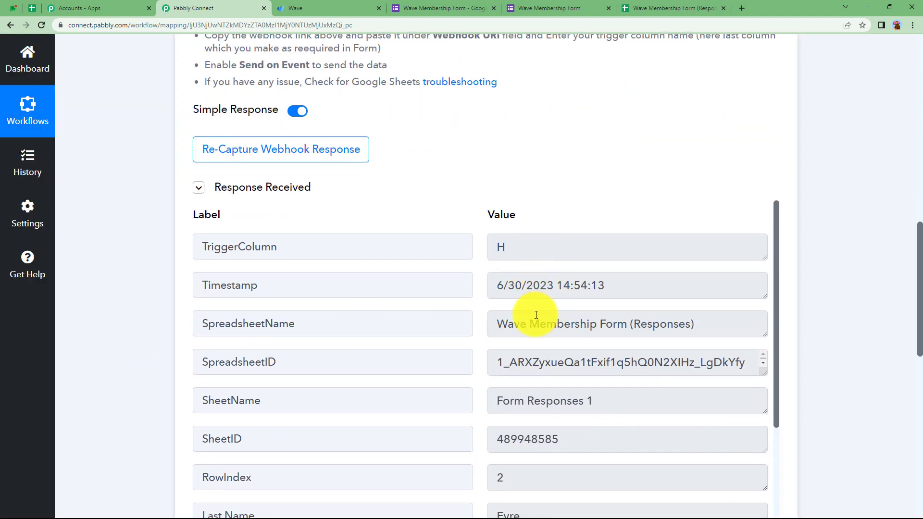
pyautogui.scroll(-2, 538, 298)
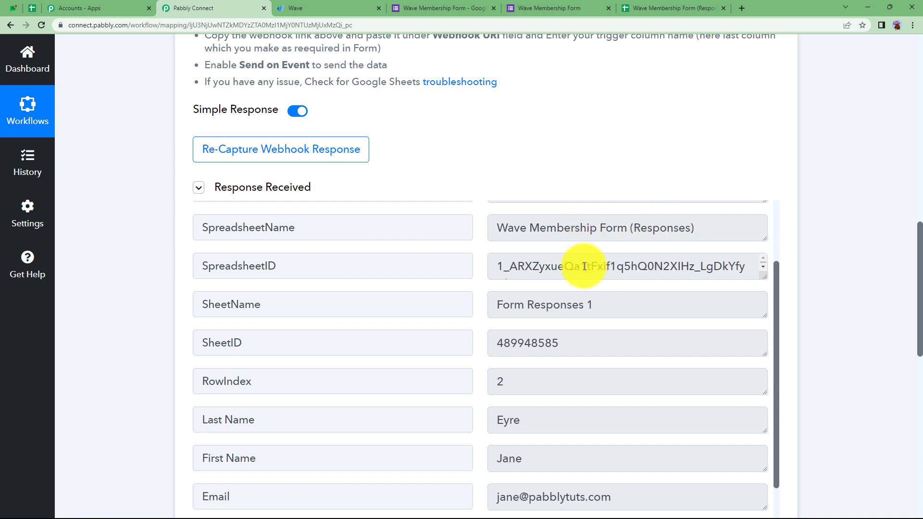
pyautogui.scroll(-1, 562, 264)
pyautogui.scroll(-3, 528, 378)
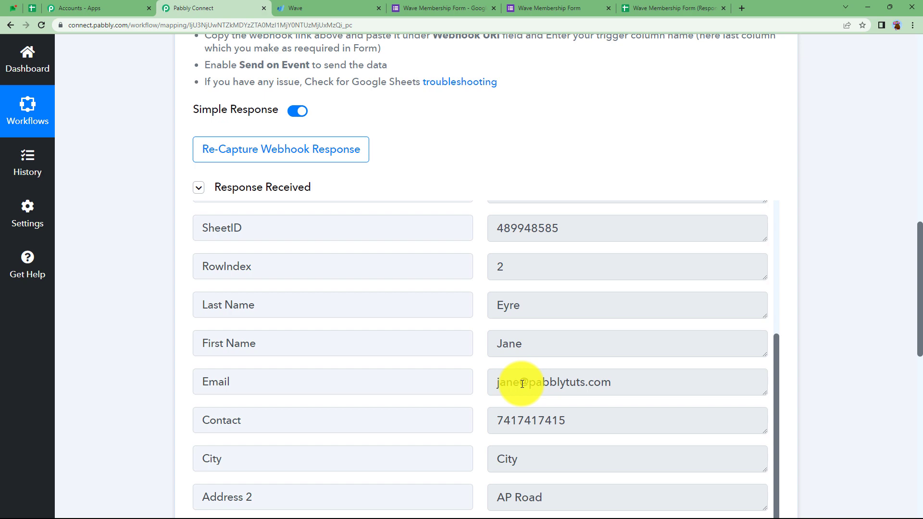
pyautogui.scroll(-3, 504, 442)
pyautogui.scroll(1, 515, 406)
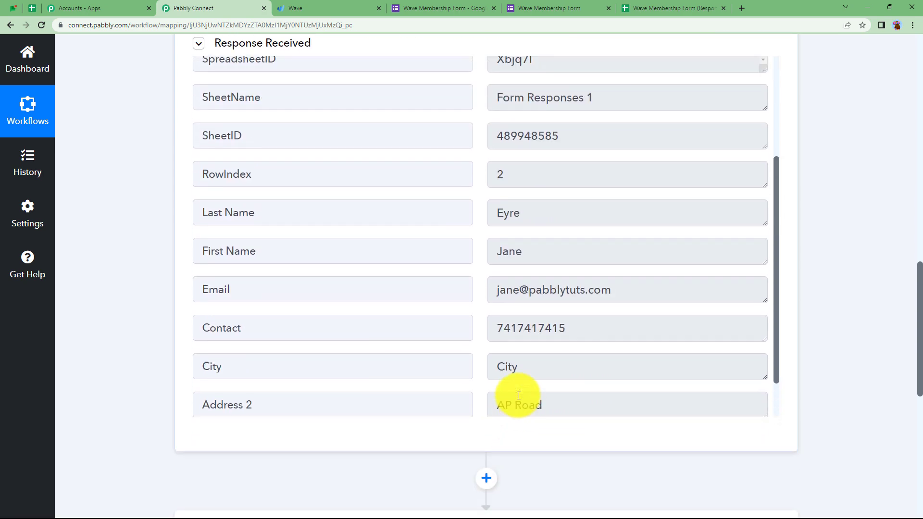
pyautogui.scroll(2, 518, 395)
pyautogui.scroll(12, 143, 258)
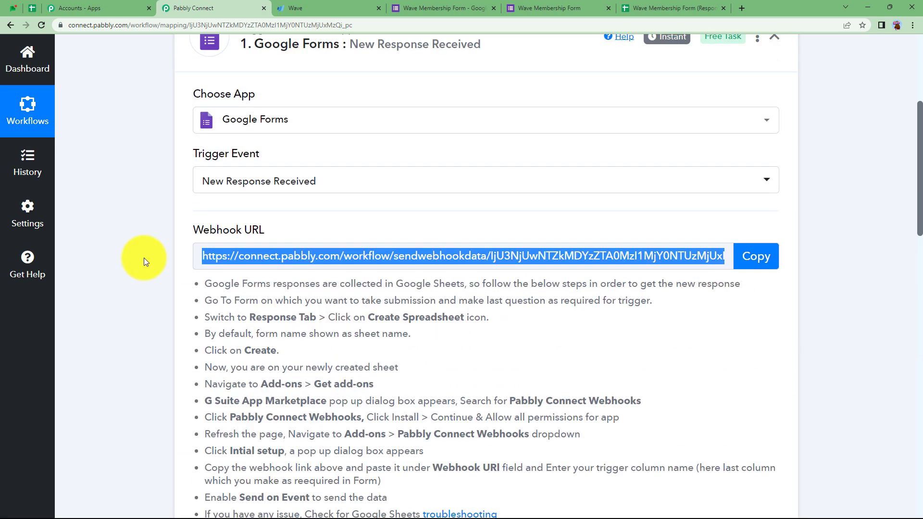
pyautogui.click(673, 8)
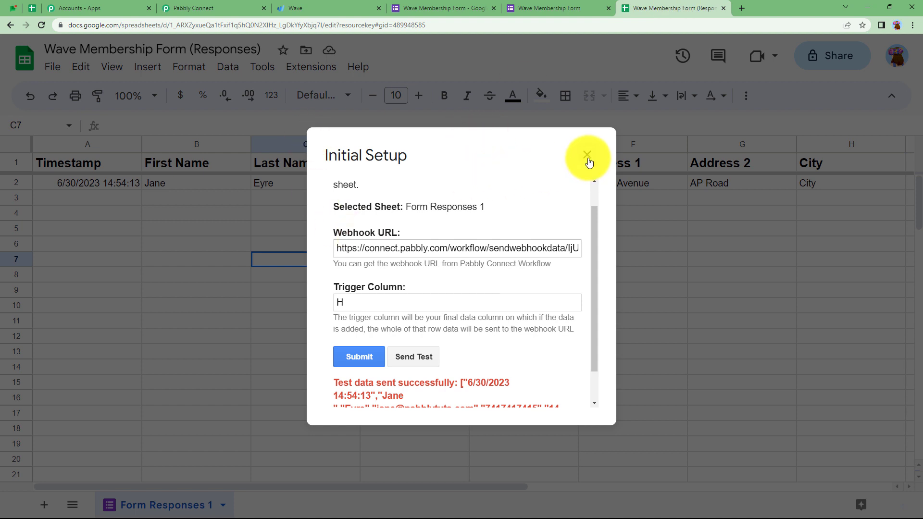
# Step: Close the setup dialog and enable automatic sending of new responses in the Pabbly Connect Webhooks add-on
pyautogui.click(587, 156)
pyautogui.click(297, 76)
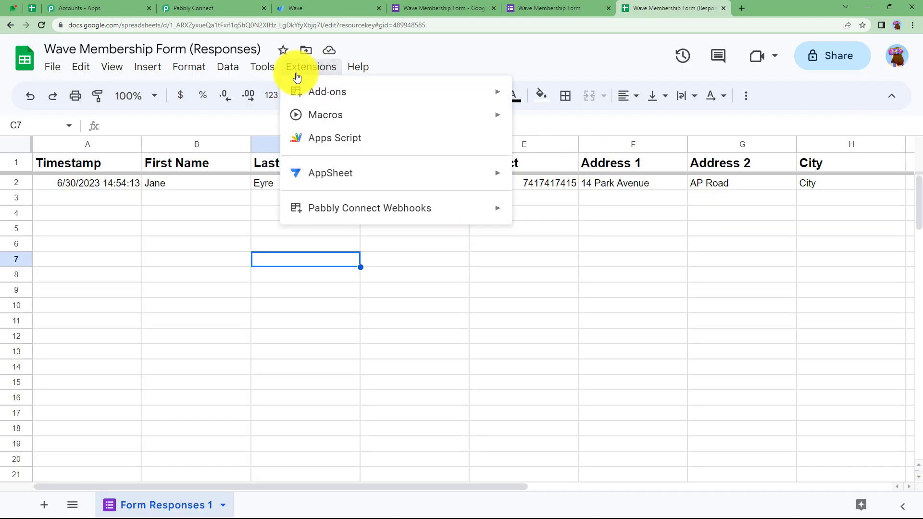
pyautogui.moveTo(309, 216)
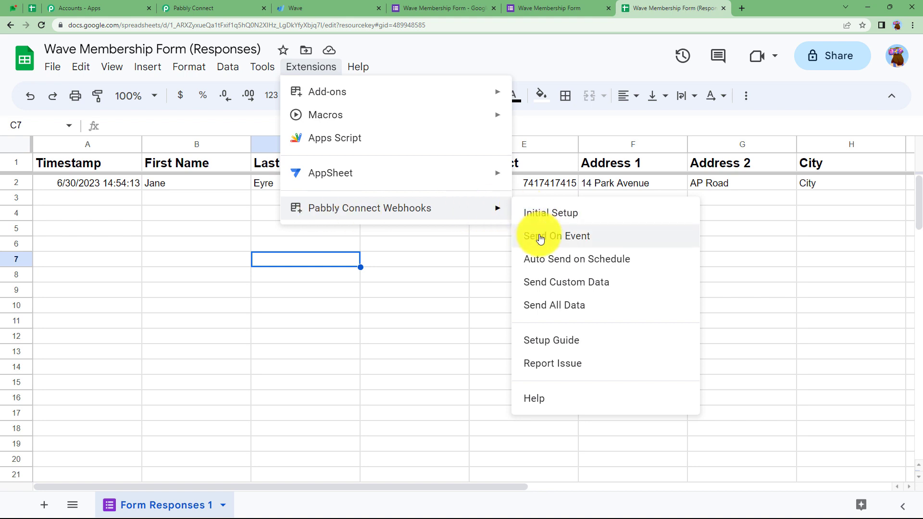
pyautogui.click(542, 237)
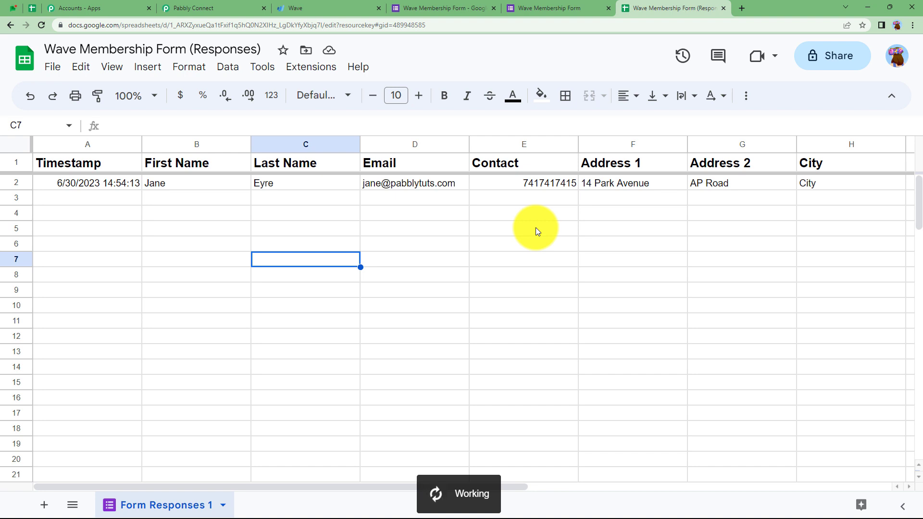
pyautogui.click(303, 66)
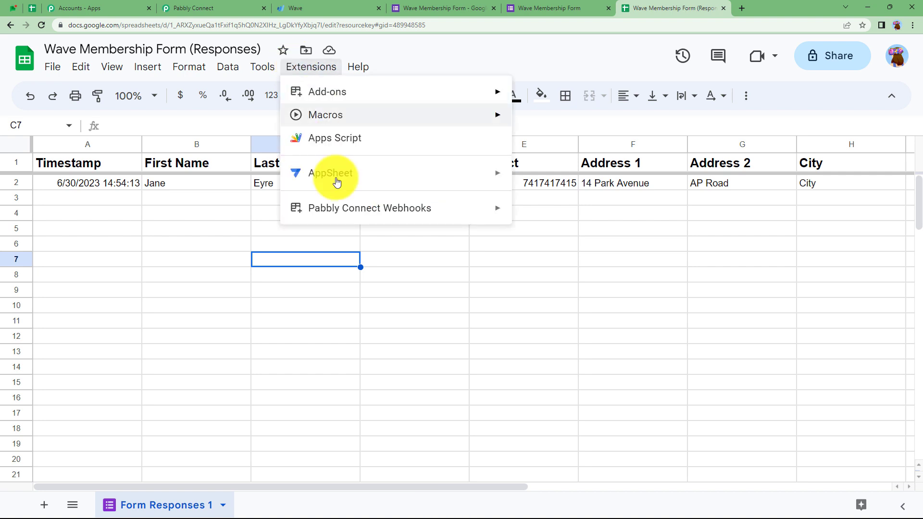
pyautogui.moveTo(361, 210)
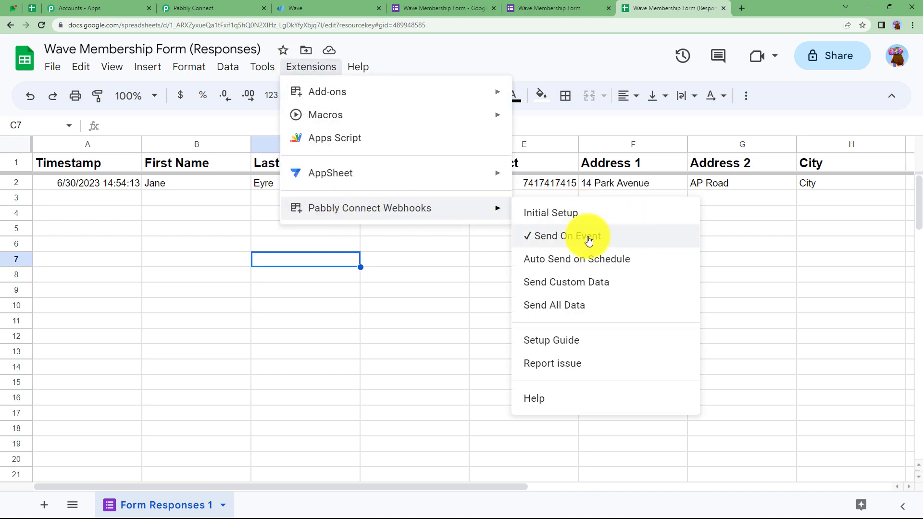
pyautogui.click(459, 261)
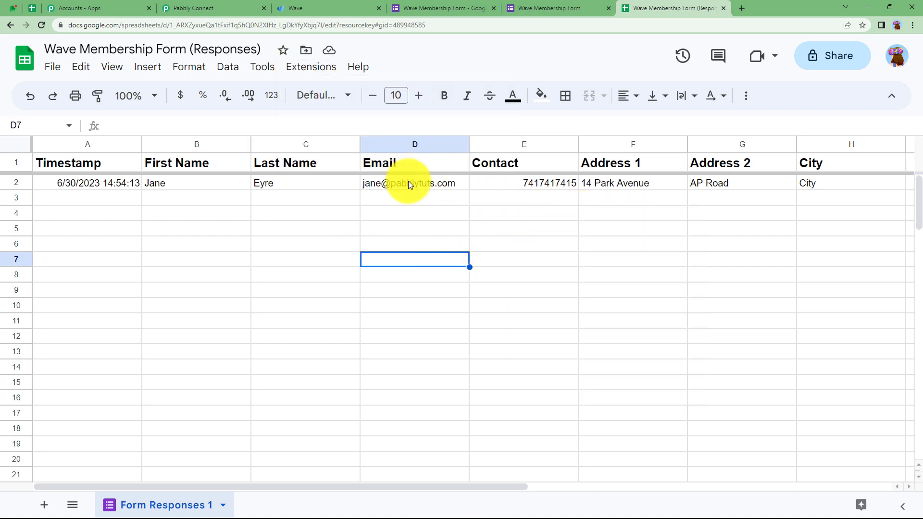
# Step: Check that Pabbly's trigger now holds the response from Form Responses 1, row 2
pyautogui.click(207, 7)
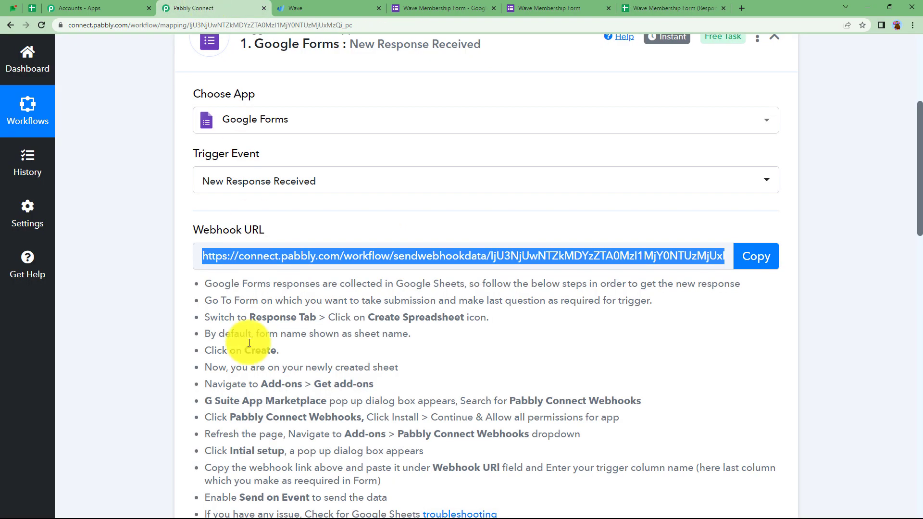
pyautogui.scroll(-5, 124, 328)
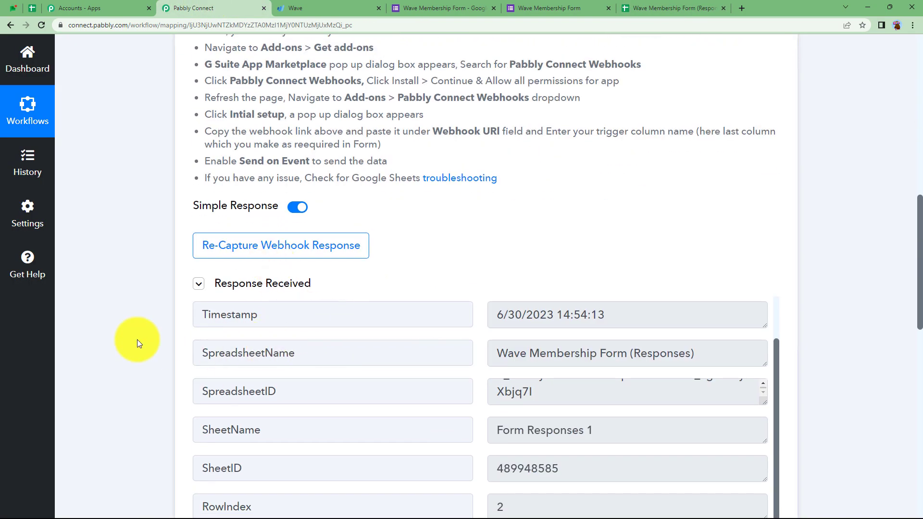
pyautogui.scroll(2, 137, 340)
pyautogui.scroll(10, 137, 339)
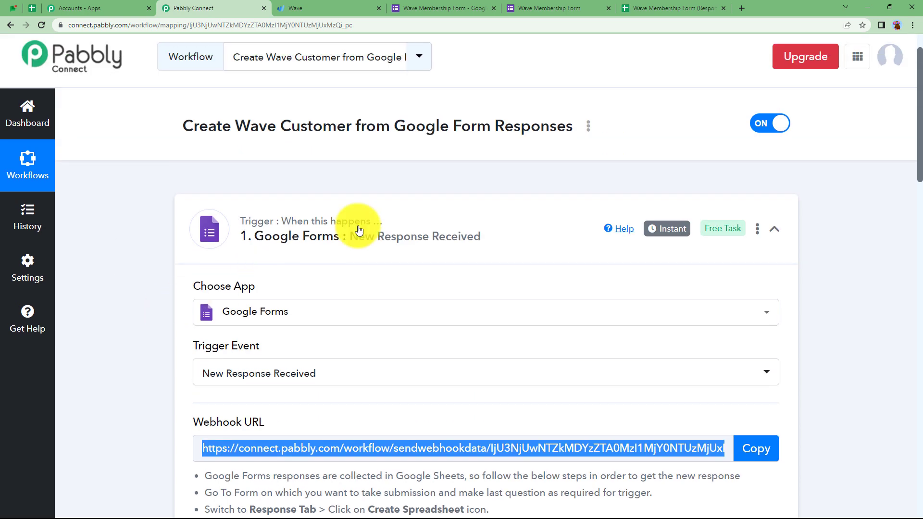
# Step: Set the Wave action event to Create a Customer and add a new Wave #2 connection
pyautogui.click(358, 230)
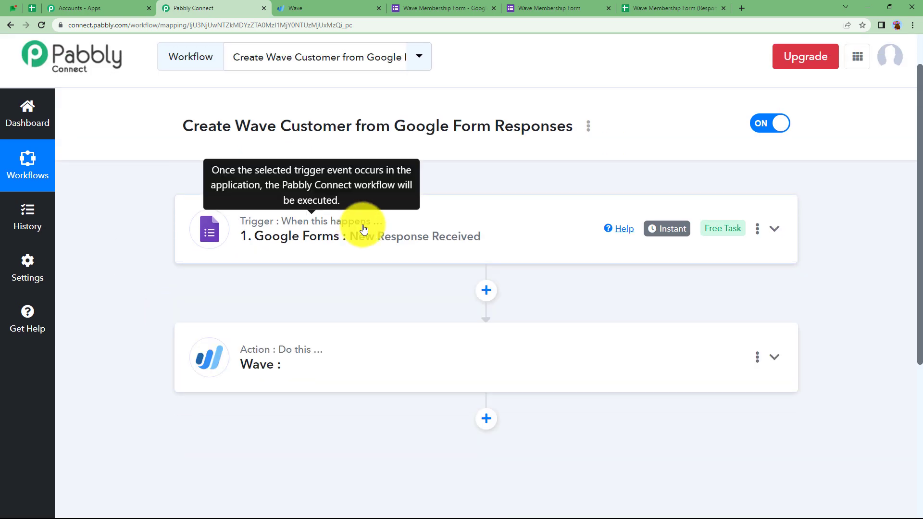
pyautogui.click(354, 361)
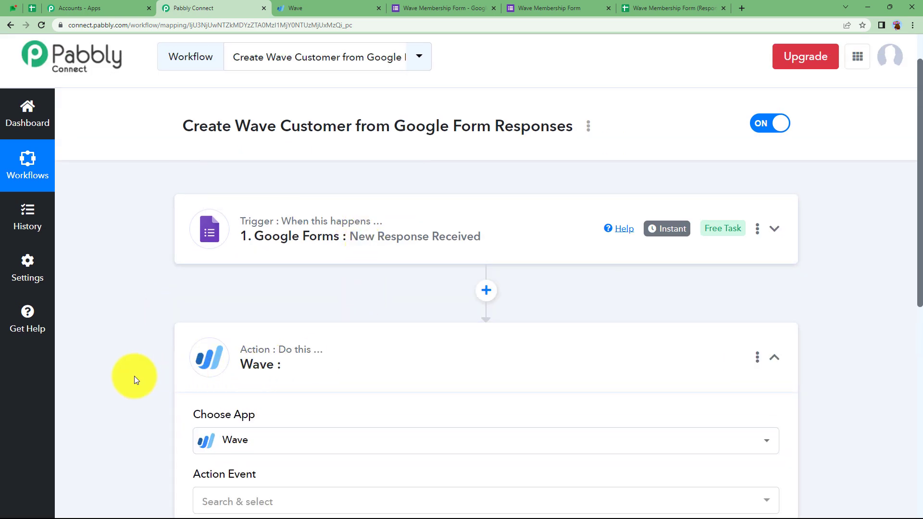
pyautogui.scroll(-2, 134, 376)
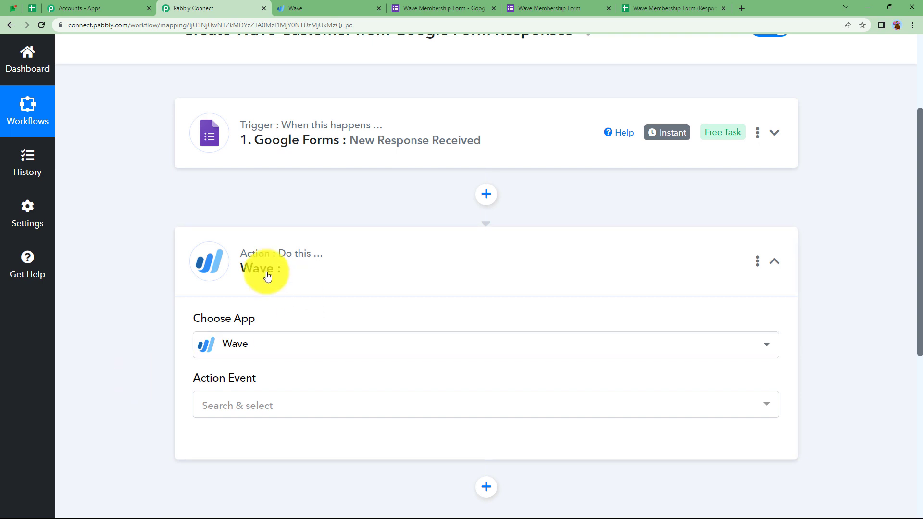
pyautogui.click(227, 405)
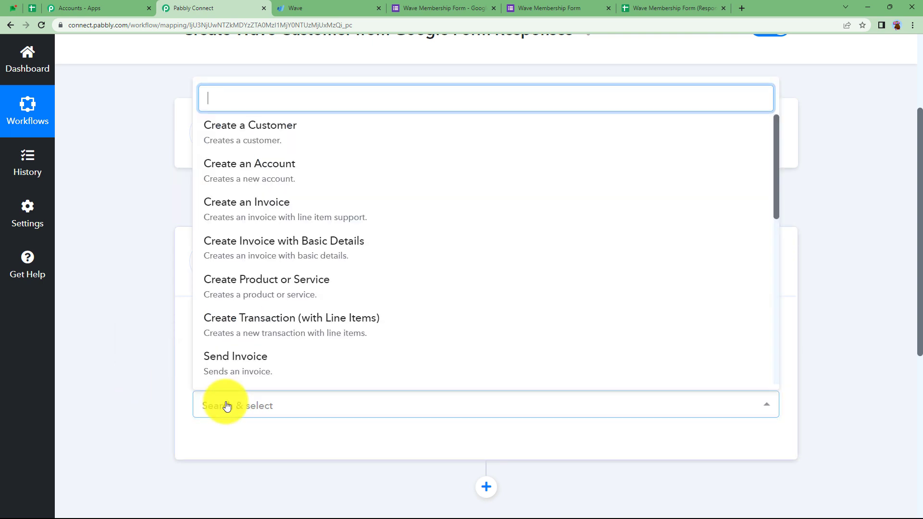
pyautogui.click(261, 139)
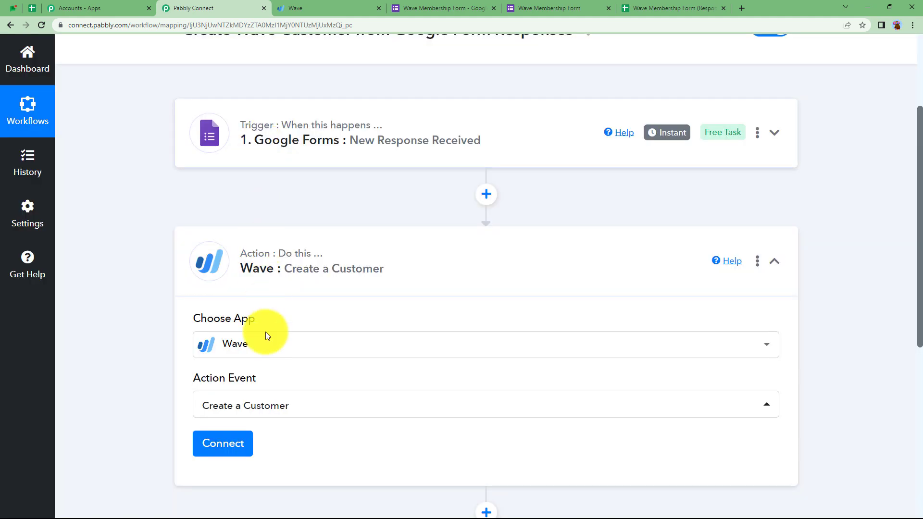
pyautogui.click(236, 444)
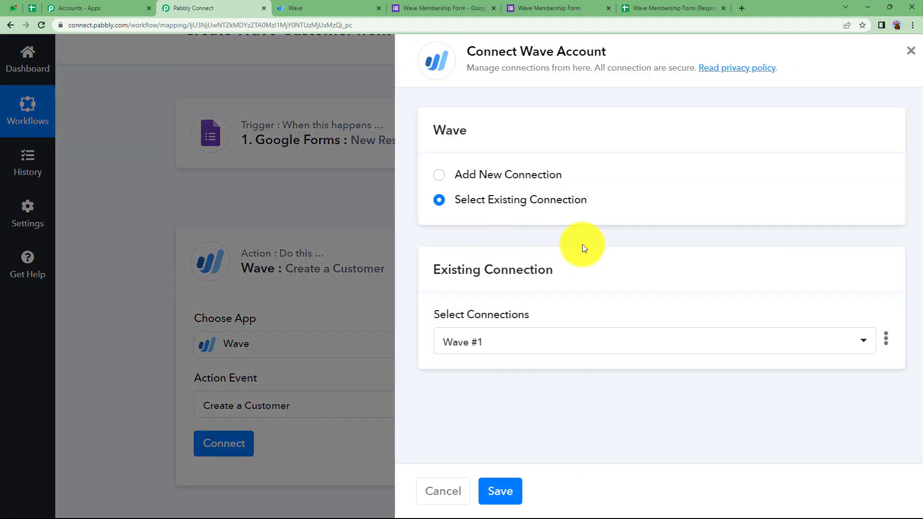
pyautogui.click(534, 174)
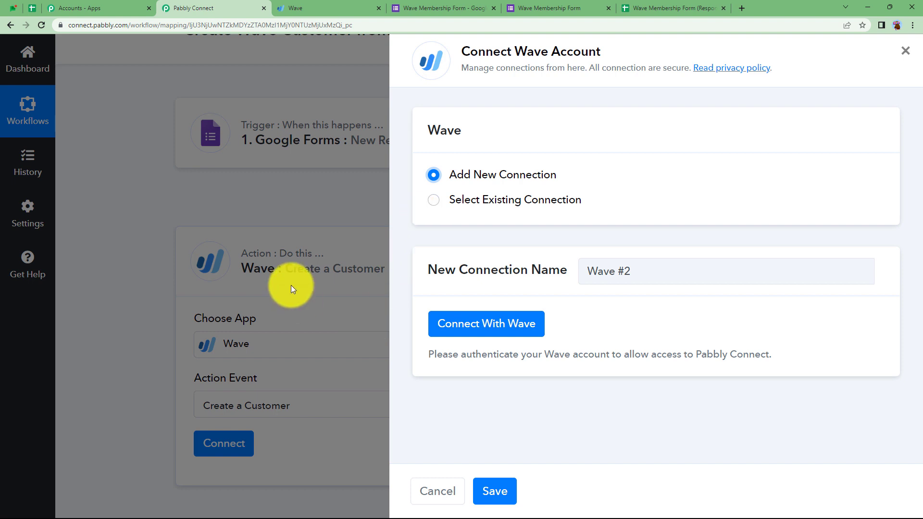
# Step: Connect with Wave, allow access in the Wave popup, and confirm the successful authorization
pyautogui.click(457, 318)
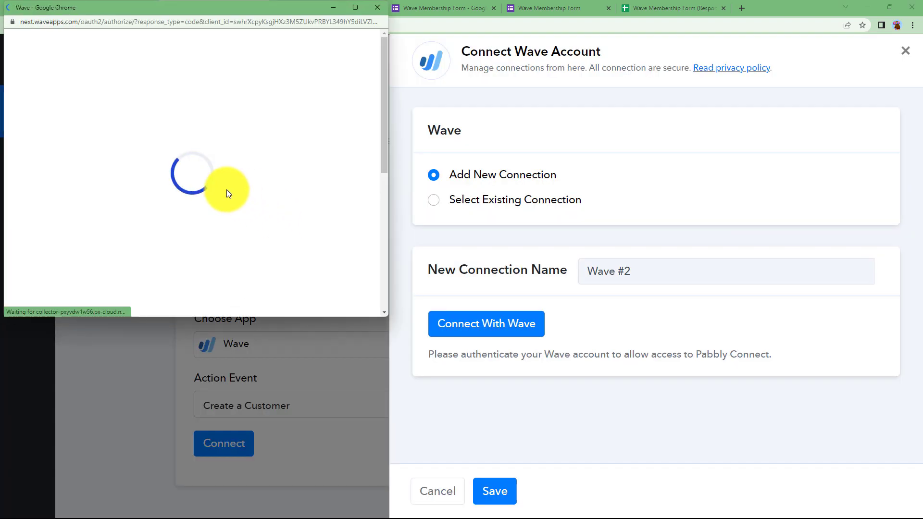
pyautogui.scroll(-10, 226, 191)
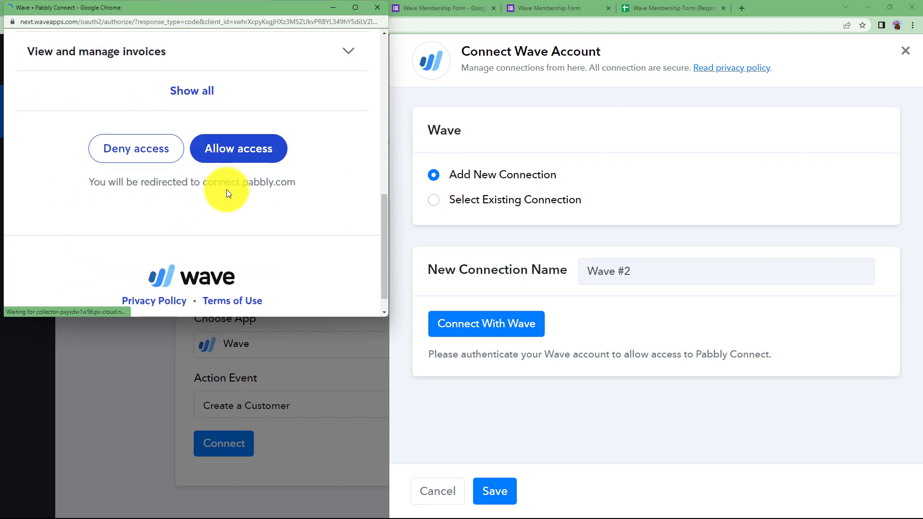
pyautogui.click(235, 153)
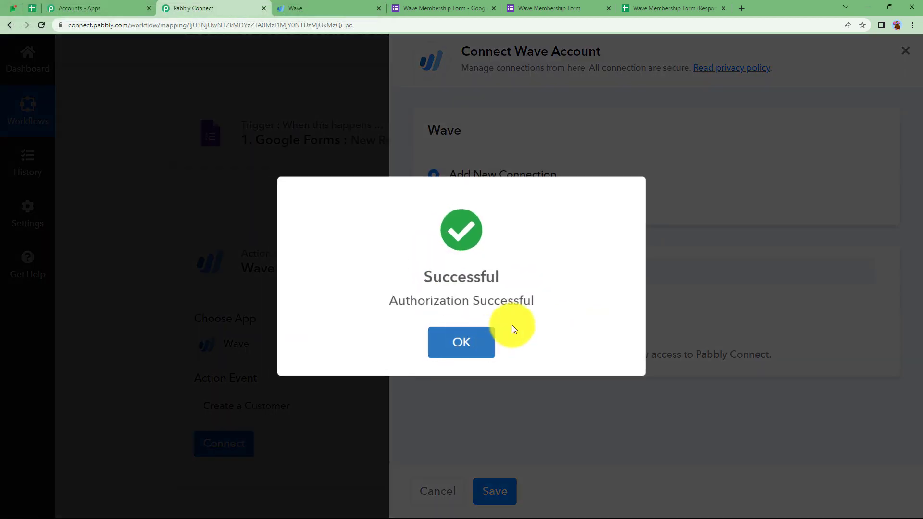
pyautogui.click(471, 338)
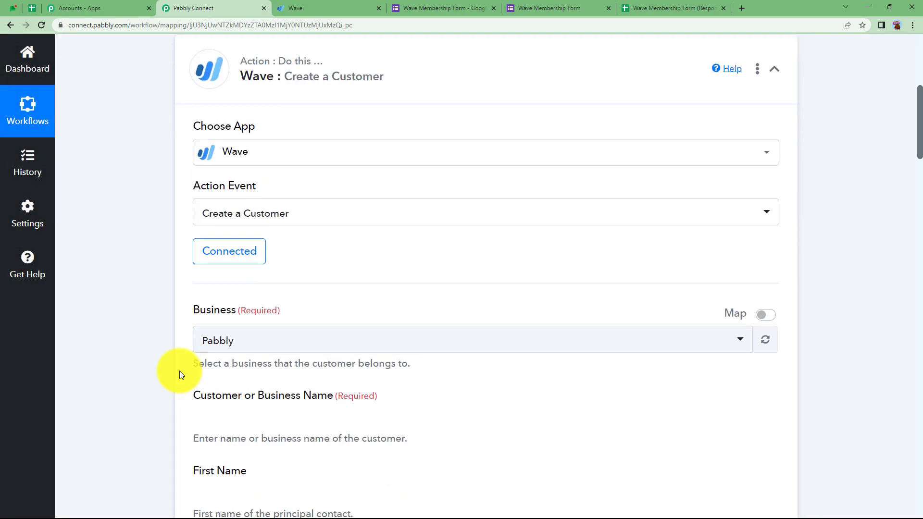
# Step: Choose Pabbly as the Wave business and start typing 'An' in the customer name
pyautogui.click(241, 242)
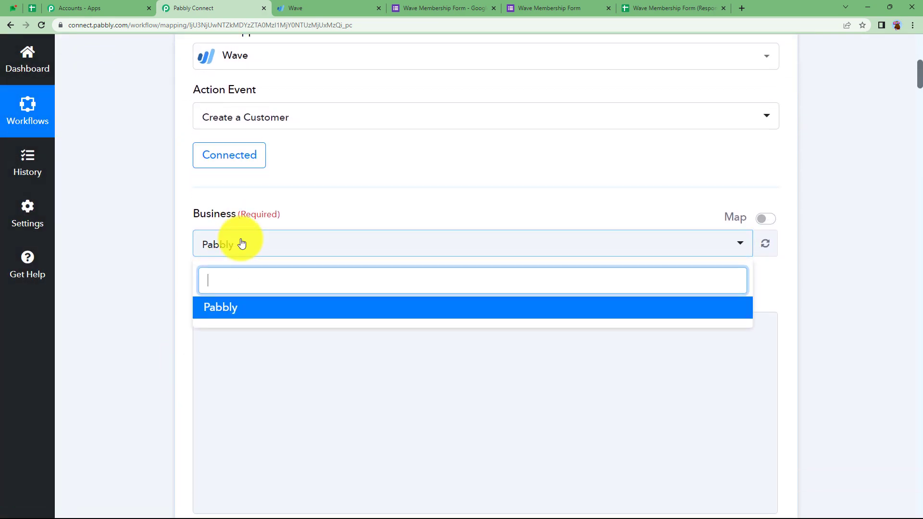
pyautogui.click(248, 314)
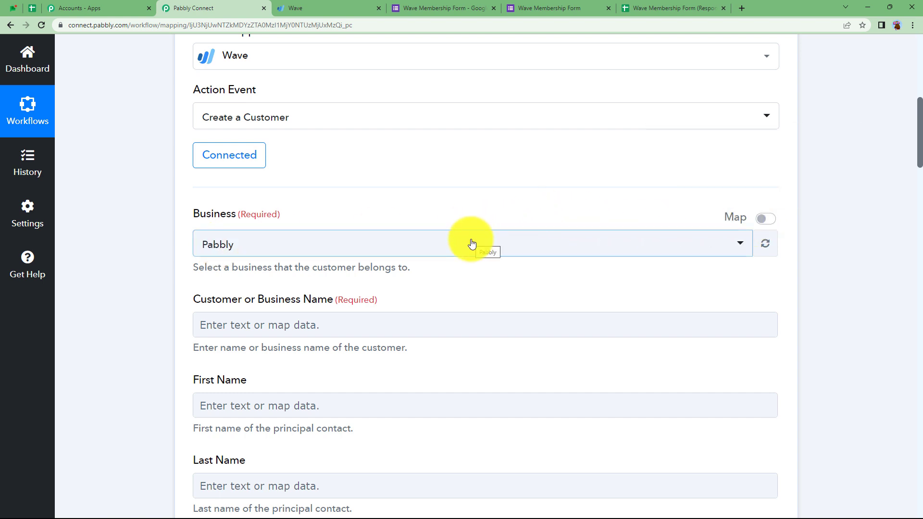
pyautogui.click(331, 316)
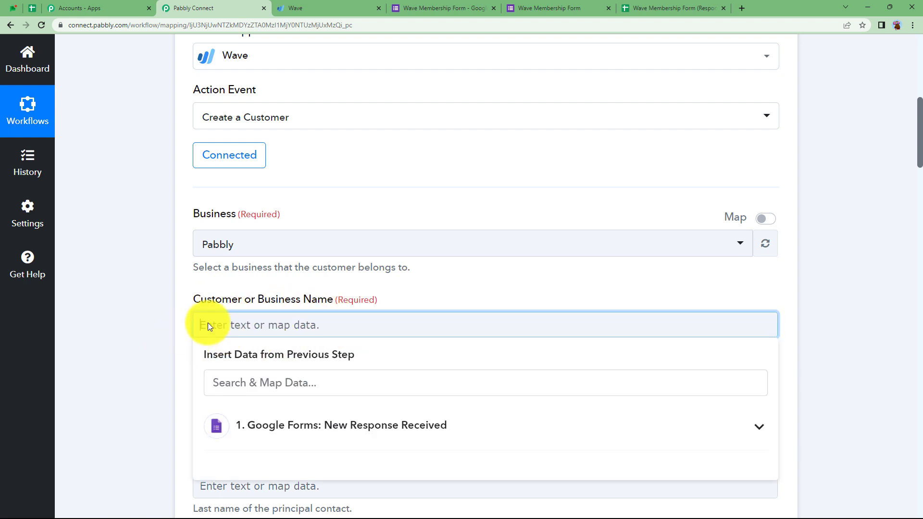
pyautogui.write('An')
pyautogui.click(186, 350)
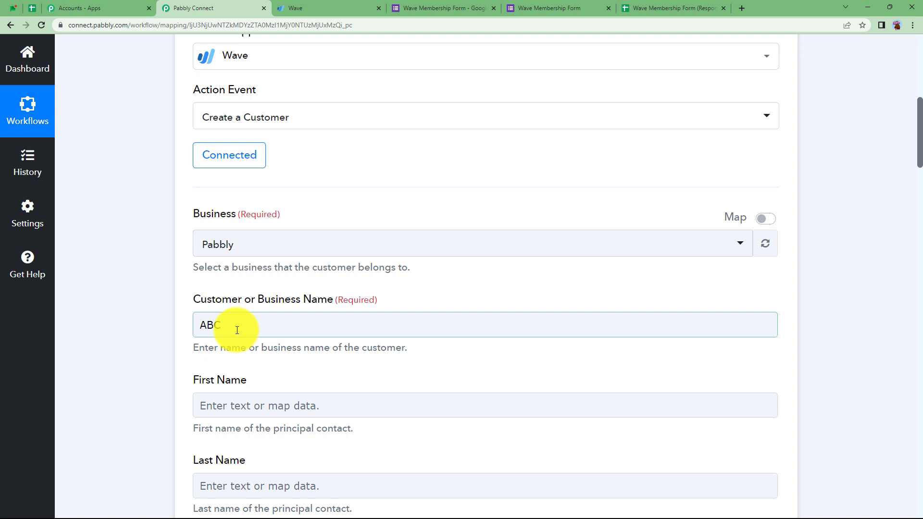
# Step: Browse the customer-name data mapping options, then glance at the responses sheet and come back
pyautogui.click(237, 330)
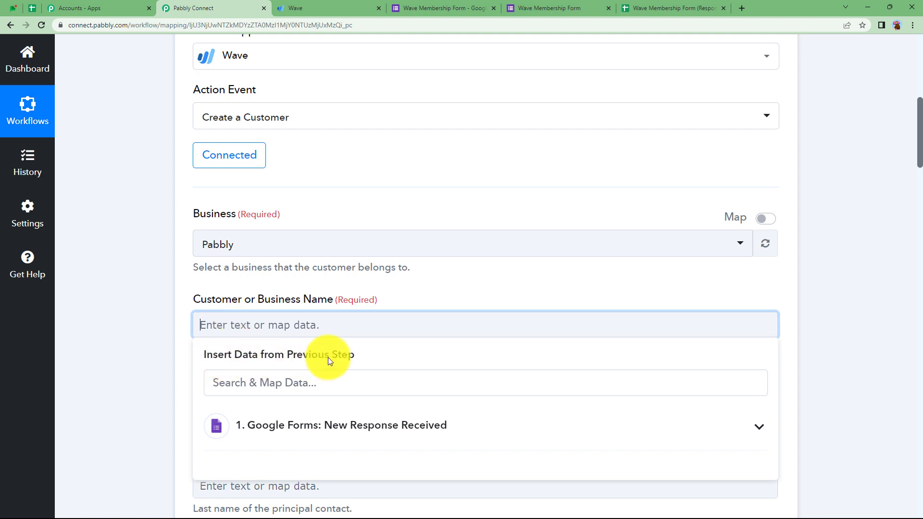
pyautogui.scroll(-3, 189, 396)
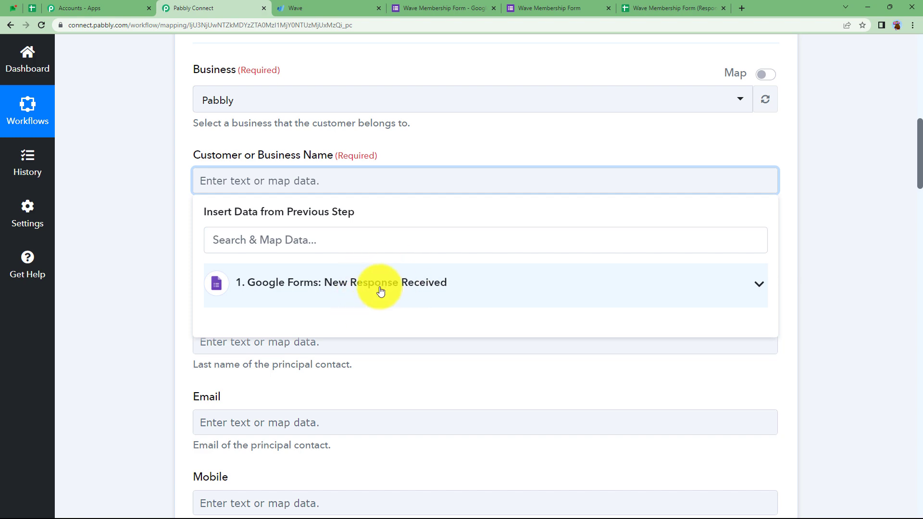
pyautogui.click(134, 334)
pyautogui.scroll(10, 133, 335)
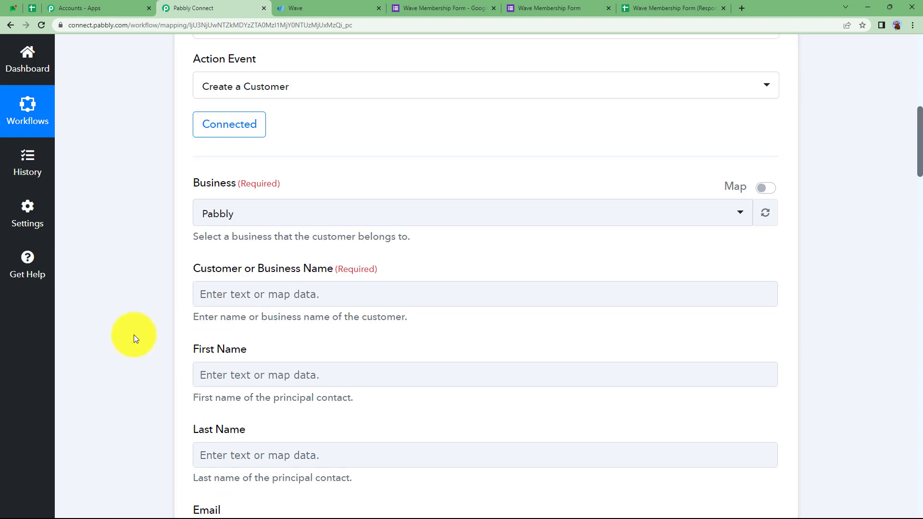
pyautogui.scroll(2, 133, 334)
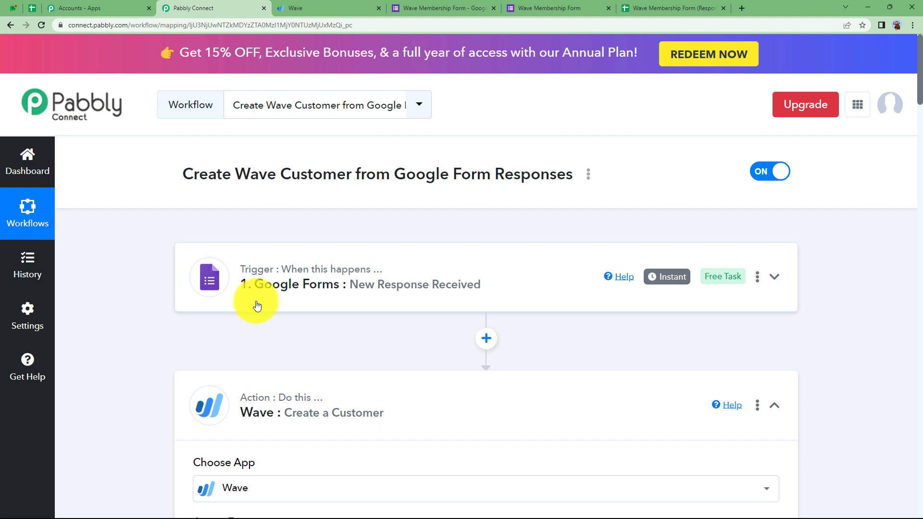
pyautogui.click(673, 7)
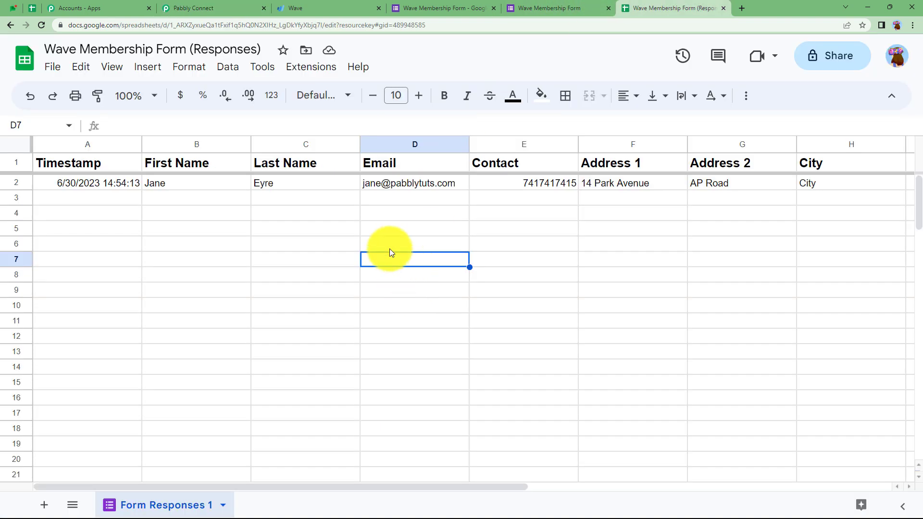
pyautogui.click(255, 9)
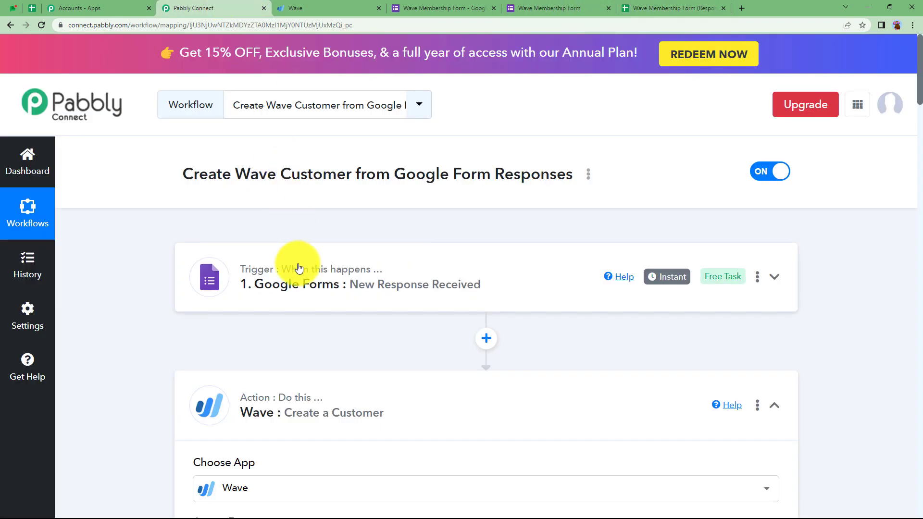
# Step: Map the form response's First Name followed by Last Name into Customer or Business Name
pyautogui.scroll(-7, 303, 345)
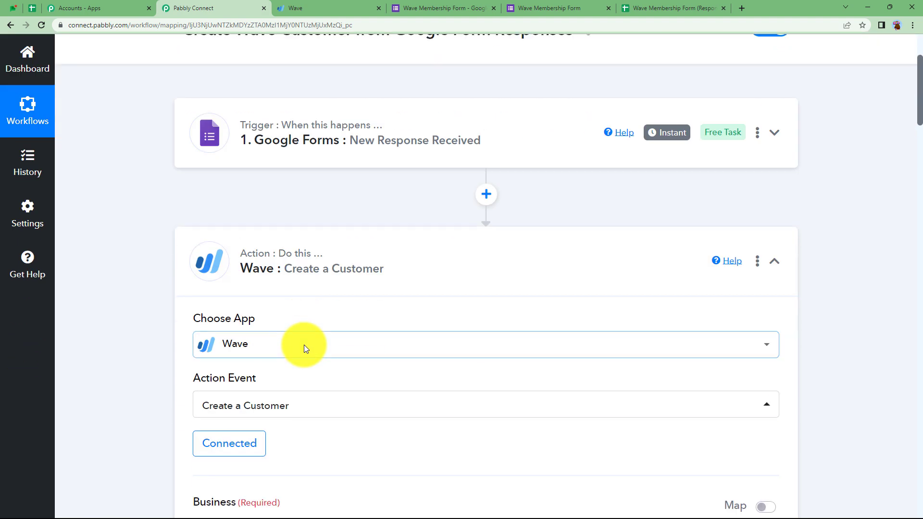
pyautogui.scroll(-2, 303, 345)
pyautogui.click(305, 322)
pyautogui.scroll(-2, 114, 382)
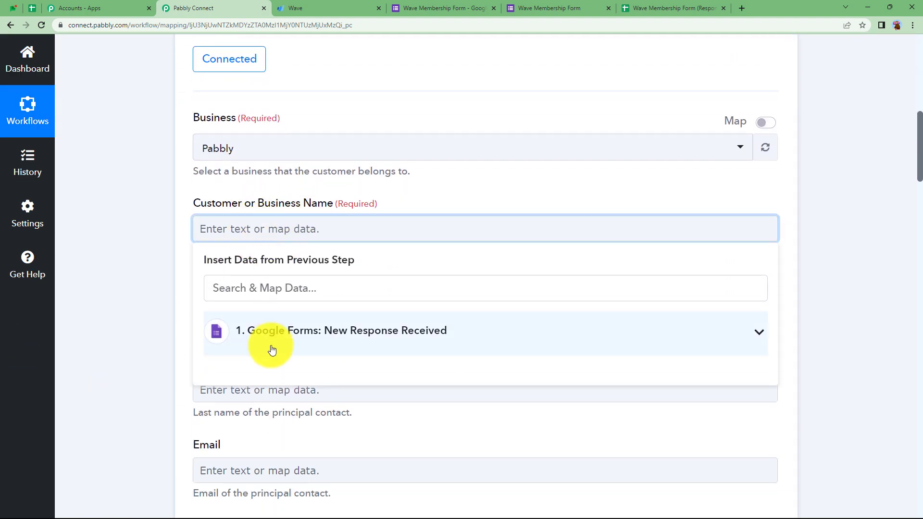
pyautogui.click(269, 345)
pyautogui.scroll(-3, 192, 374)
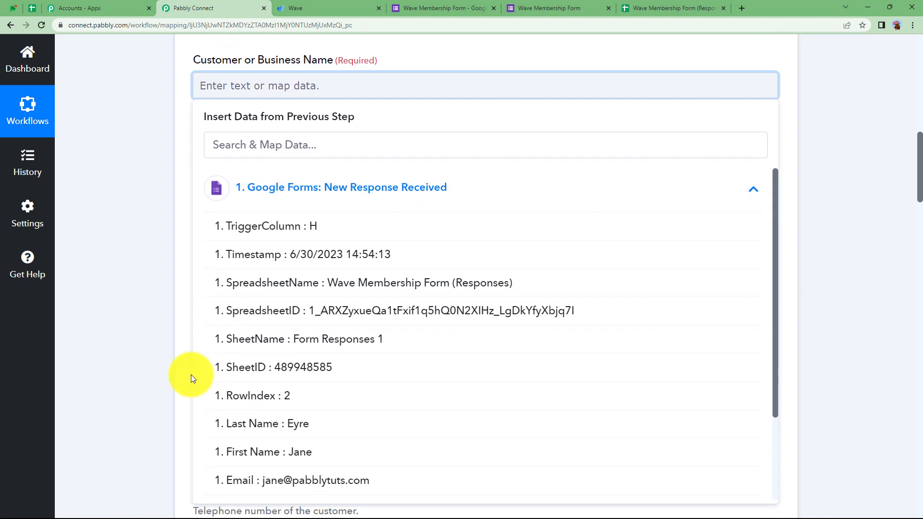
pyautogui.scroll(-2, 317, 353)
pyautogui.click(322, 358)
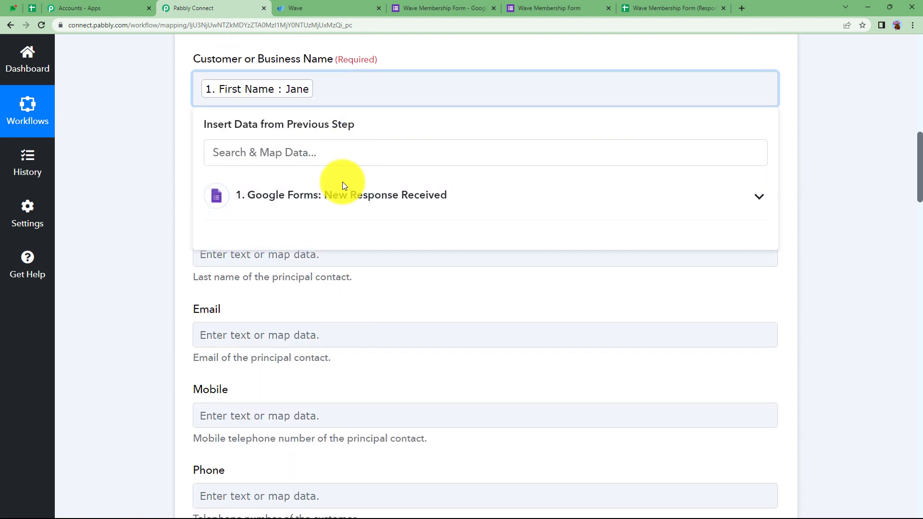
pyautogui.click(342, 186)
pyautogui.click(356, 374)
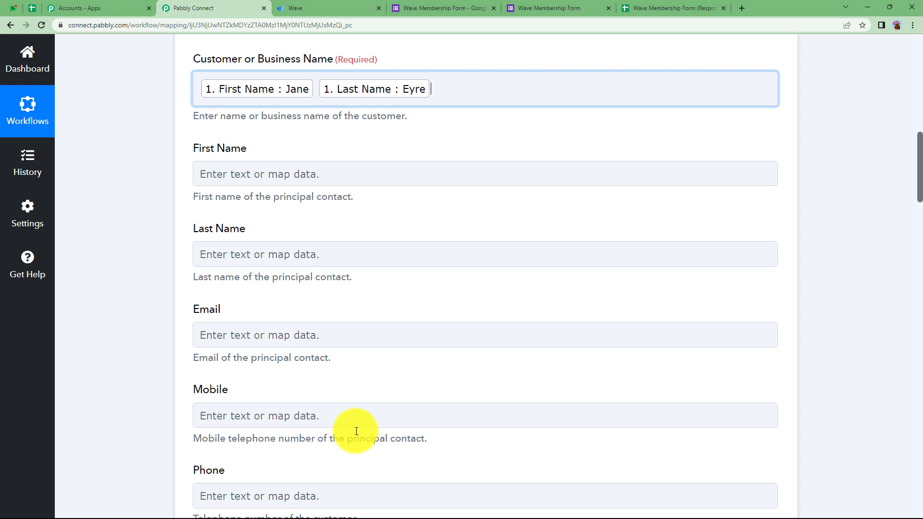
pyautogui.click(157, 183)
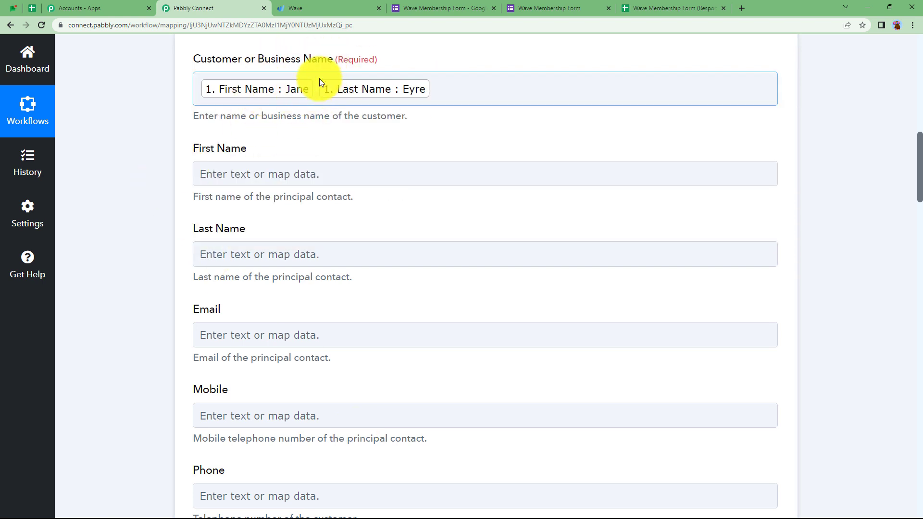
pyautogui.click(316, 167)
# Step: In Wave's Customers page, open a new customer form to review its fields, then go back
pyautogui.click(328, 8)
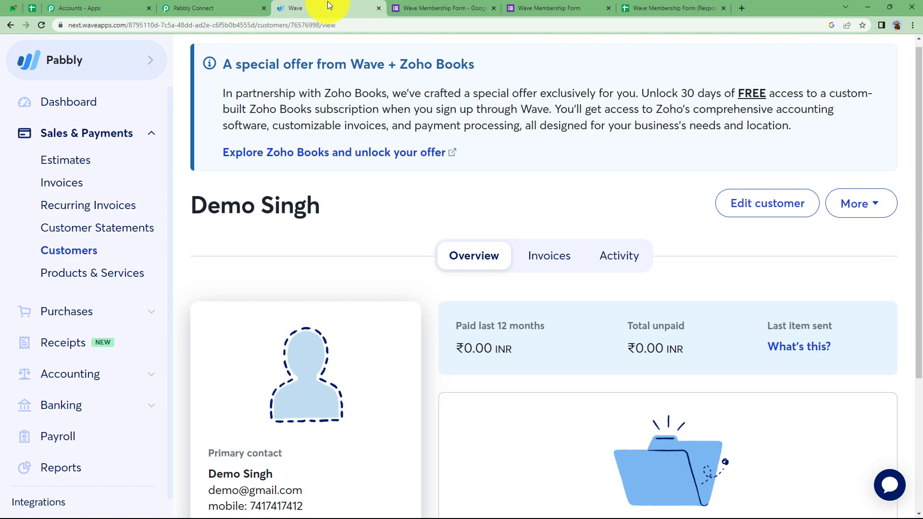
pyautogui.click(75, 259)
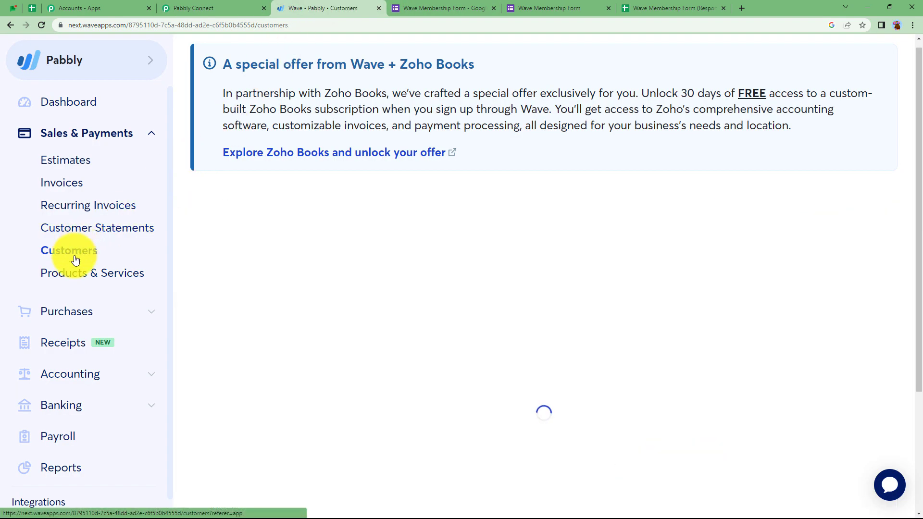
pyautogui.click(834, 212)
pyautogui.scroll(-2, 484, 240)
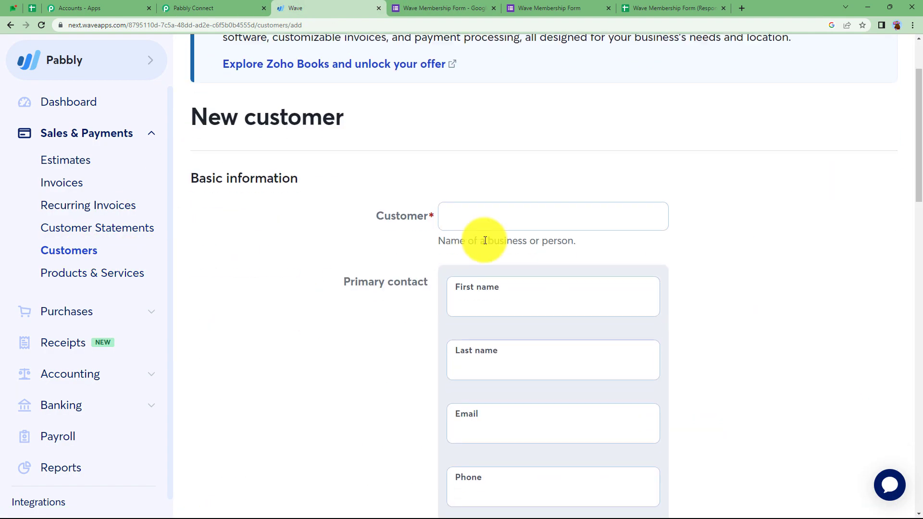
pyautogui.scroll(-3, 457, 232)
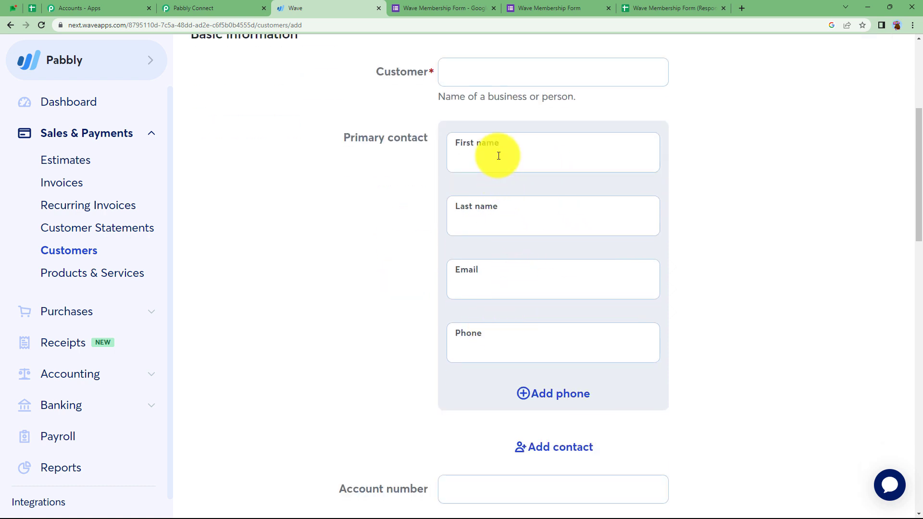
pyautogui.scroll(5, 346, 148)
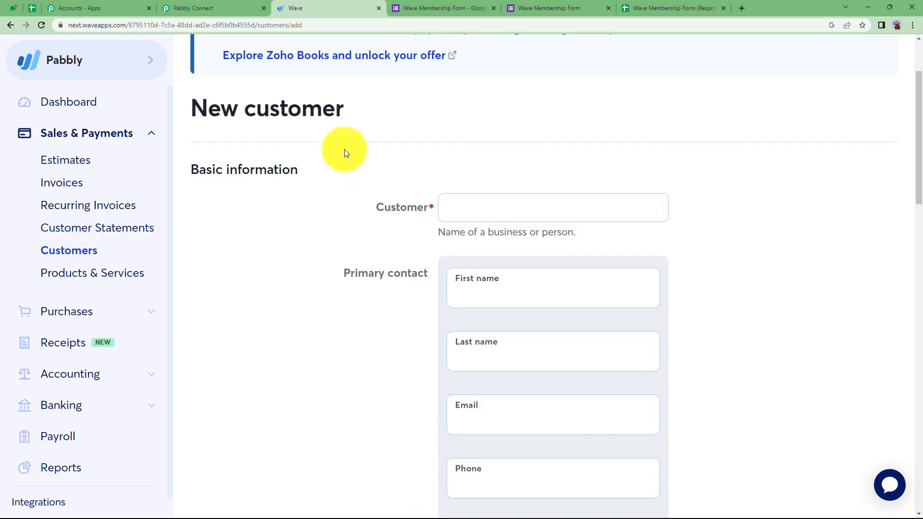
pyautogui.click(10, 25)
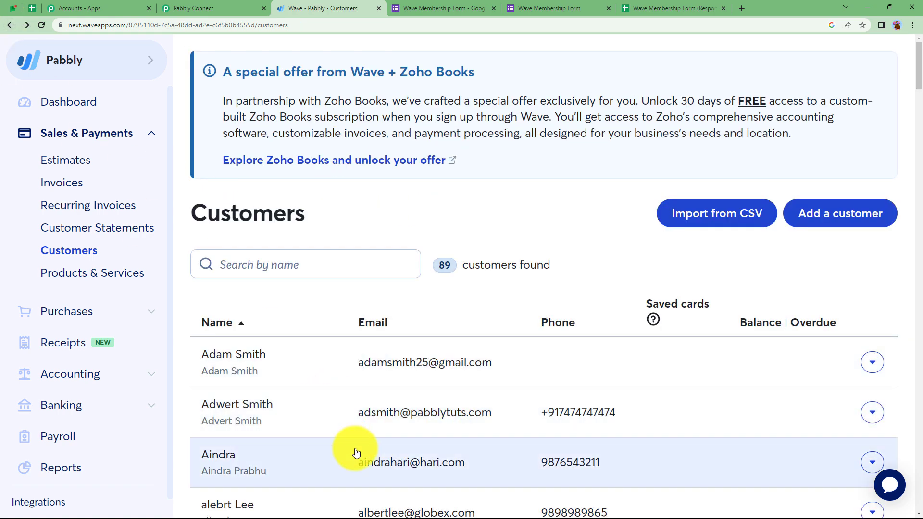
# Step: Map the form's First Name and Last Name into the Wave First Name and Last Name fields
pyautogui.click(231, 6)
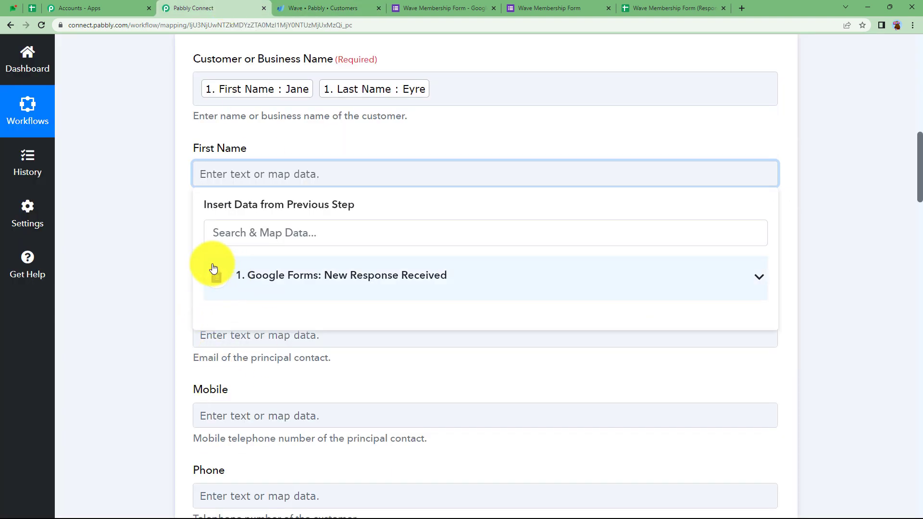
pyautogui.click(269, 274)
pyautogui.scroll(-4, 311, 398)
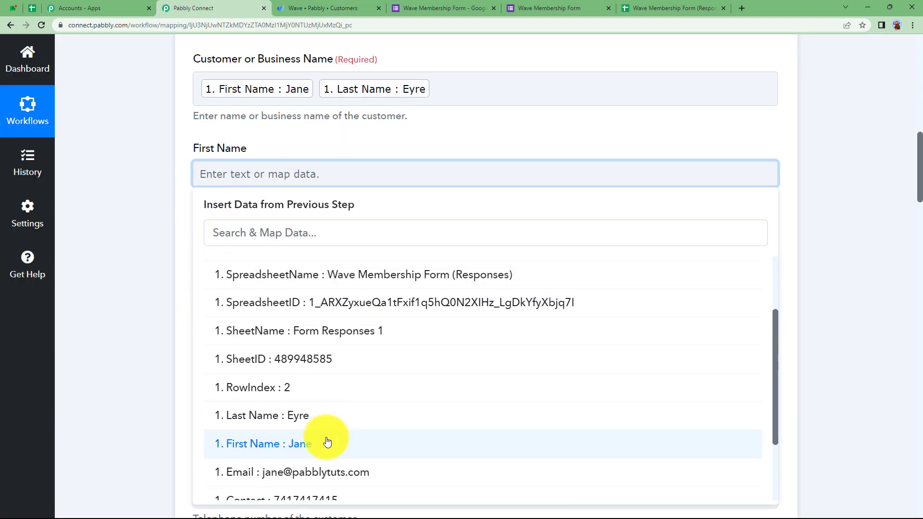
pyautogui.click(325, 439)
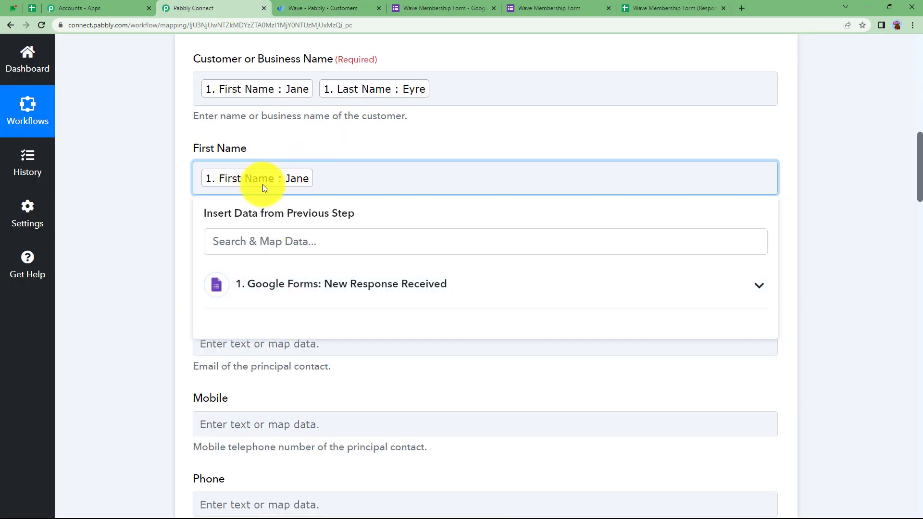
pyautogui.click(140, 254)
pyautogui.click(222, 256)
pyautogui.click(268, 364)
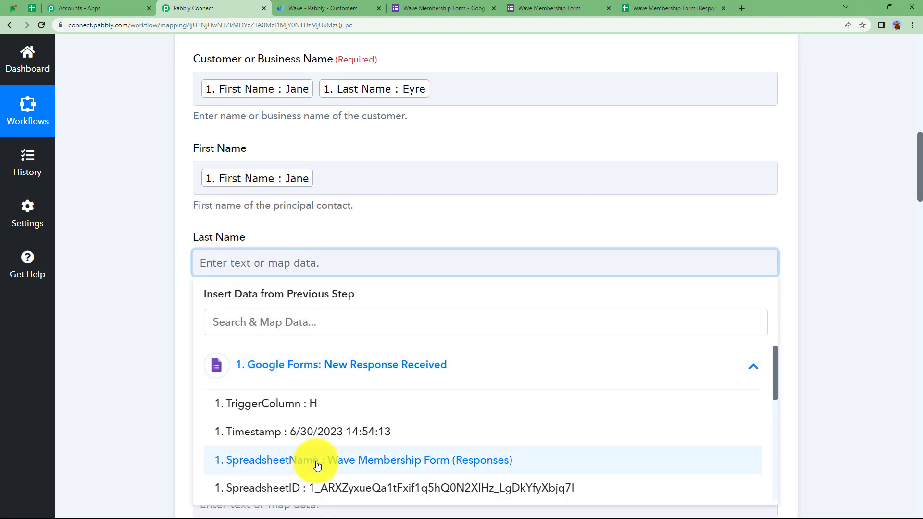
pyautogui.scroll(-3, 313, 463)
pyautogui.click(324, 454)
pyautogui.click(183, 280)
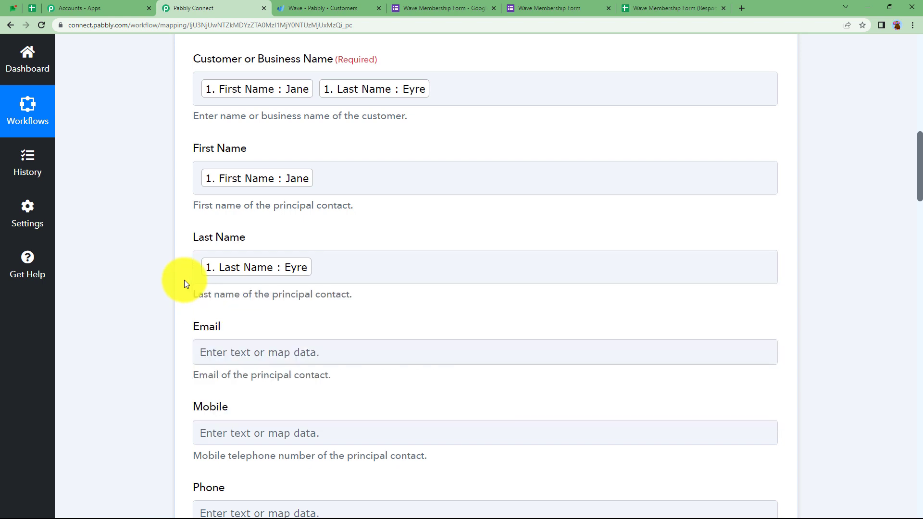
# Step: Map the response Email into Email and the Contact number into Phone
pyautogui.scroll(-2, 183, 279)
pyautogui.click(245, 259)
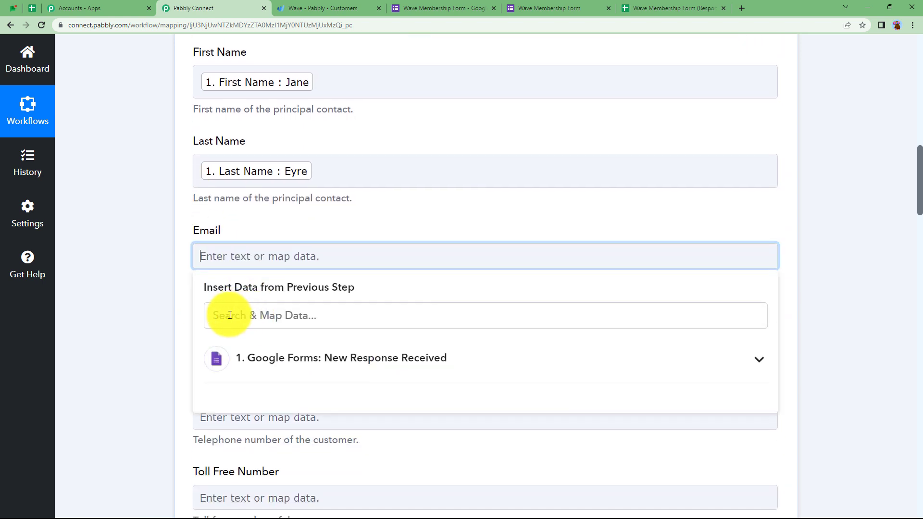
pyautogui.click(291, 315)
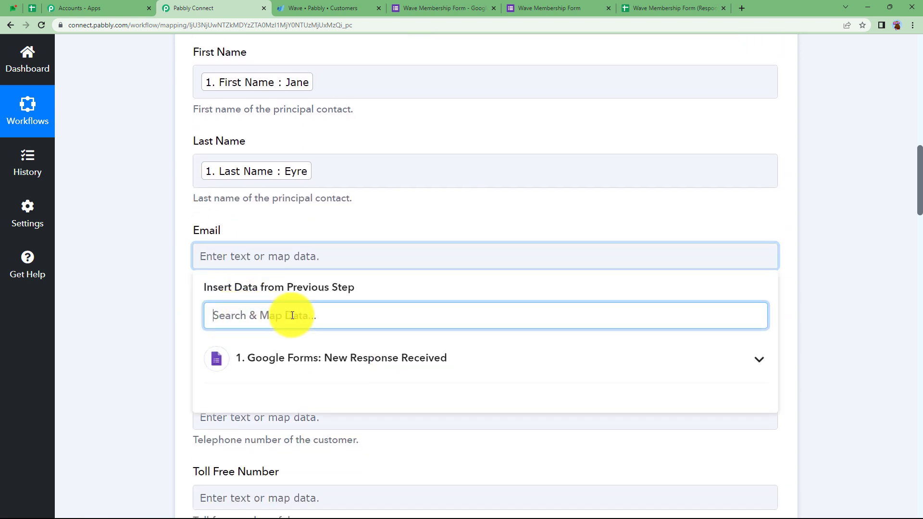
pyautogui.write('@')
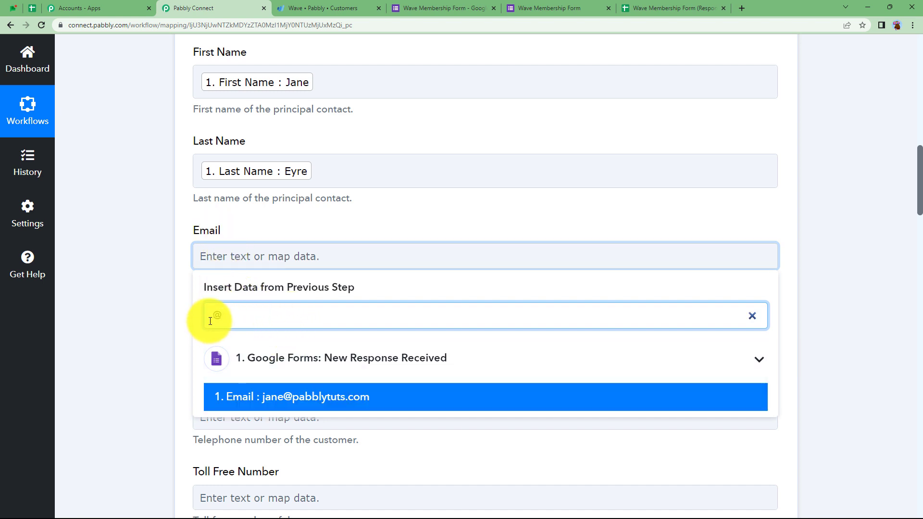
pyautogui.click(265, 407)
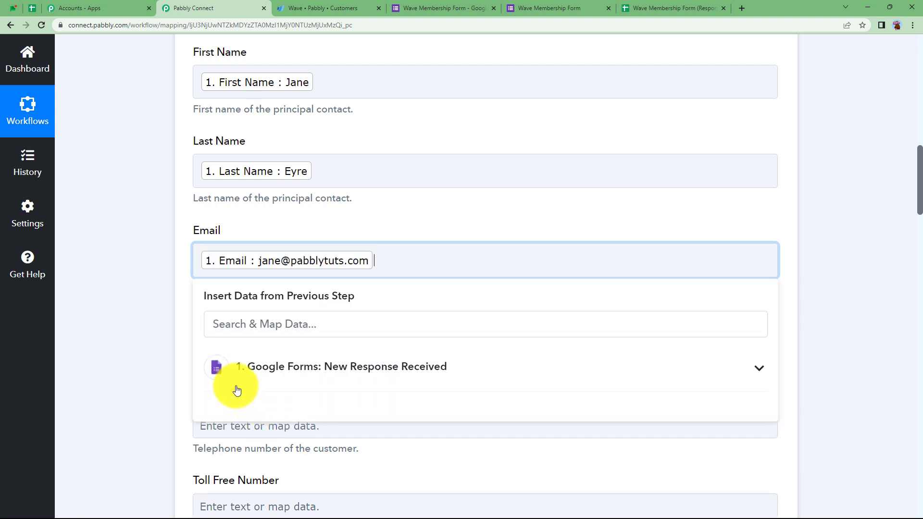
pyautogui.click(167, 304)
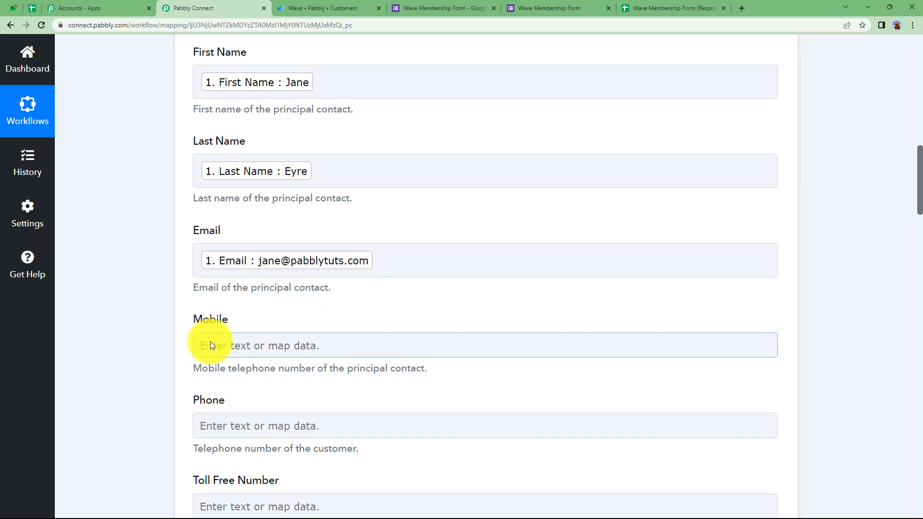
pyautogui.click(214, 423)
pyautogui.scroll(-3, 183, 405)
pyautogui.click(259, 381)
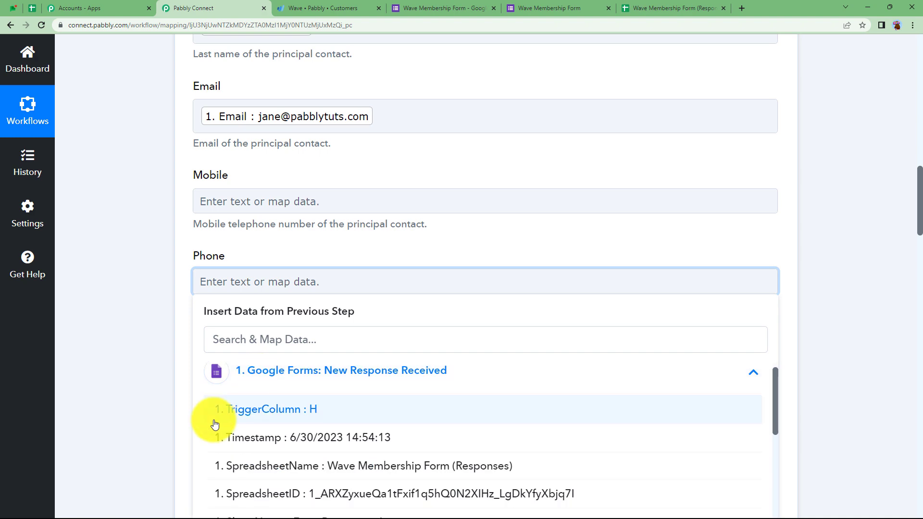
pyautogui.scroll(-5, 255, 408)
pyautogui.scroll(2, 257, 413)
pyautogui.scroll(-3, 257, 413)
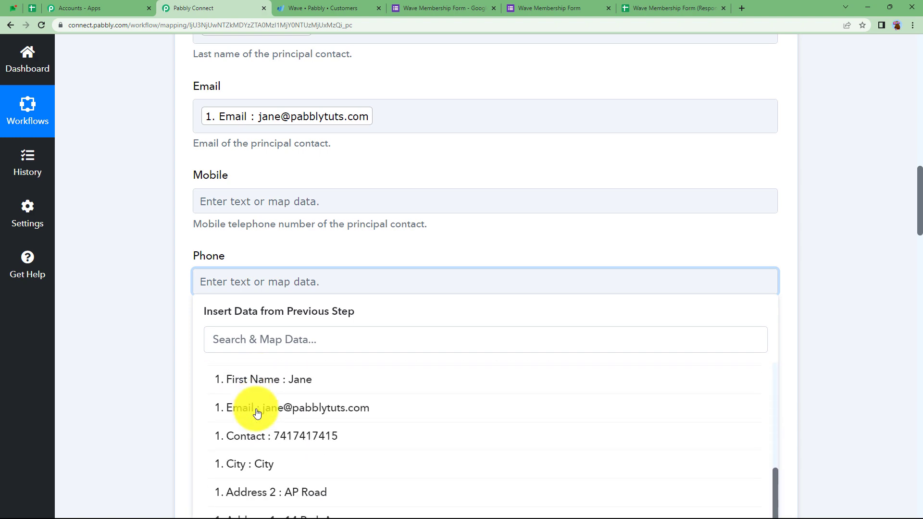
pyautogui.click(243, 436)
pyautogui.click(177, 333)
# Step: Map the form's Address 1, Address 2 and City into Address Line 1, Address Line 2 and City
pyautogui.scroll(-10, 177, 333)
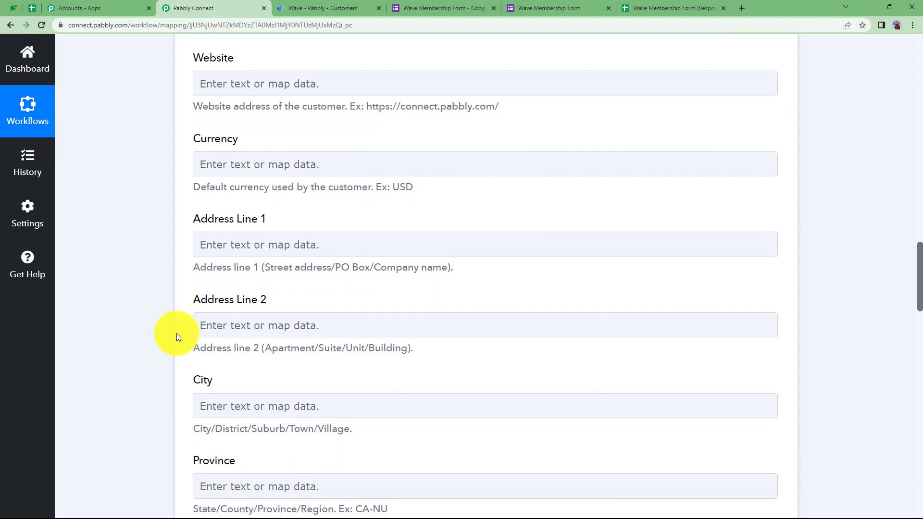
pyautogui.scroll(-2, 176, 333)
pyautogui.scroll(1, 177, 333)
pyautogui.click(261, 188)
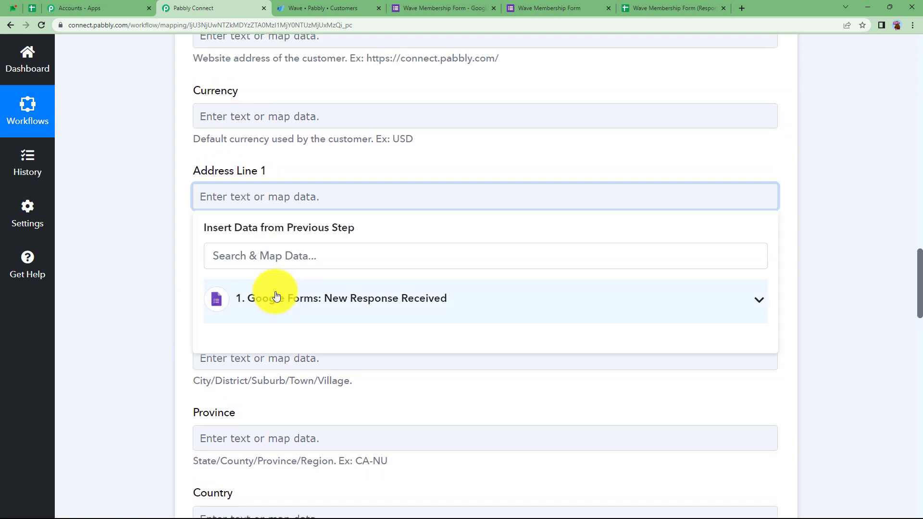
pyautogui.click(274, 298)
pyautogui.scroll(-5, 317, 410)
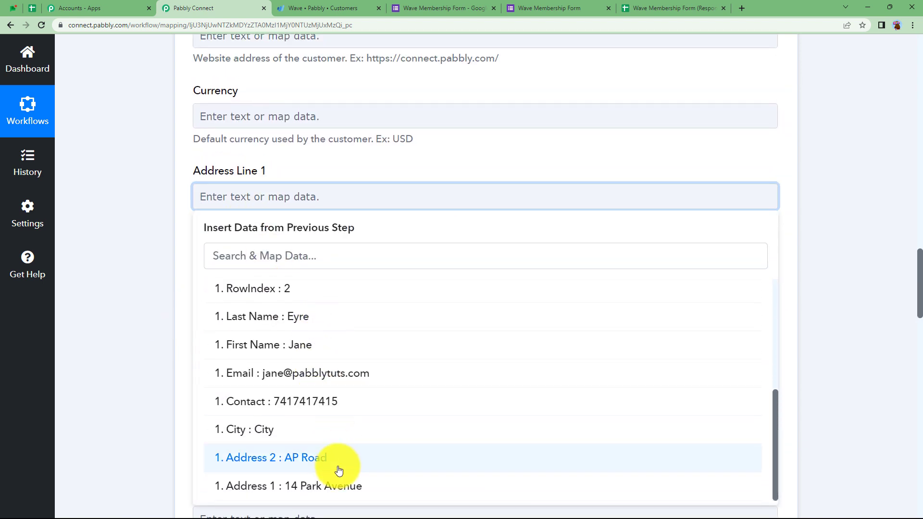
pyautogui.click(339, 487)
pyautogui.click(162, 232)
pyautogui.click(226, 284)
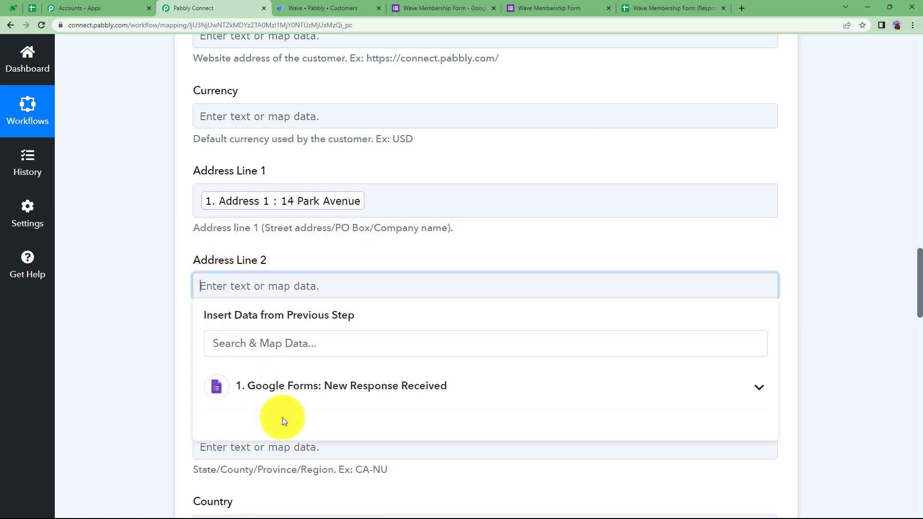
pyautogui.click(296, 397)
pyautogui.scroll(-5, 300, 423)
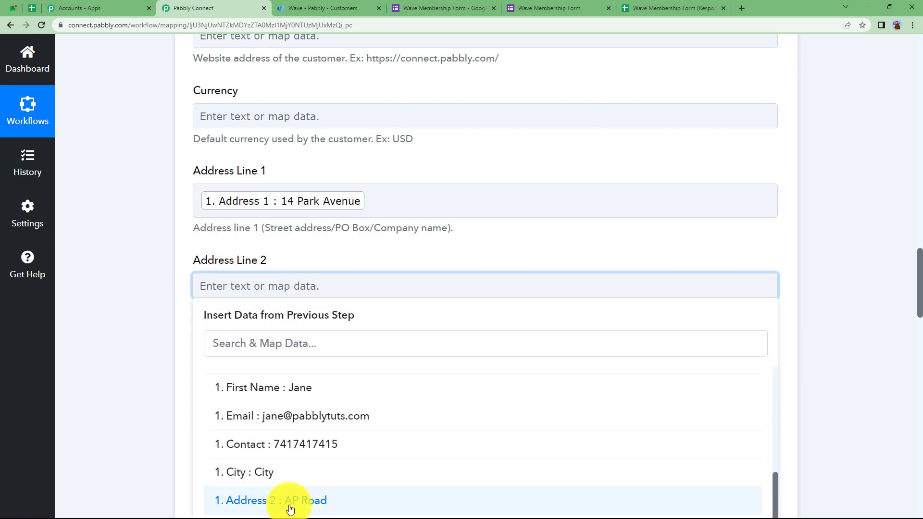
pyautogui.click(288, 502)
pyautogui.click(144, 269)
pyautogui.scroll(-3, 183, 303)
pyautogui.click(214, 236)
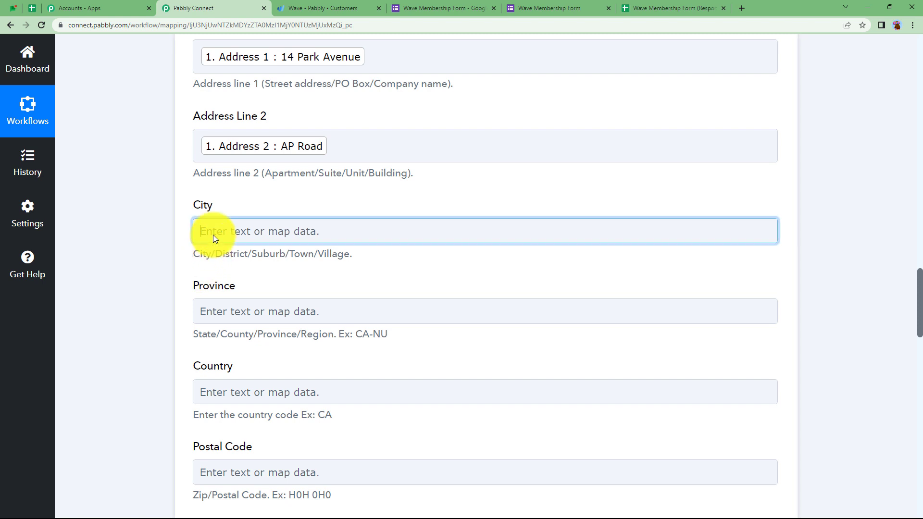
pyautogui.click(237, 345)
pyautogui.scroll(-3, 277, 433)
pyautogui.scroll(-2, 278, 435)
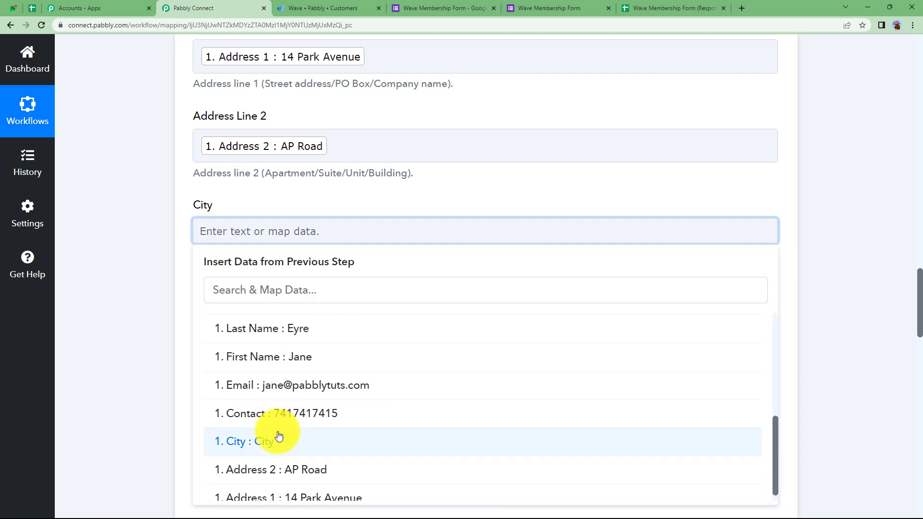
pyautogui.click(274, 443)
pyautogui.click(160, 223)
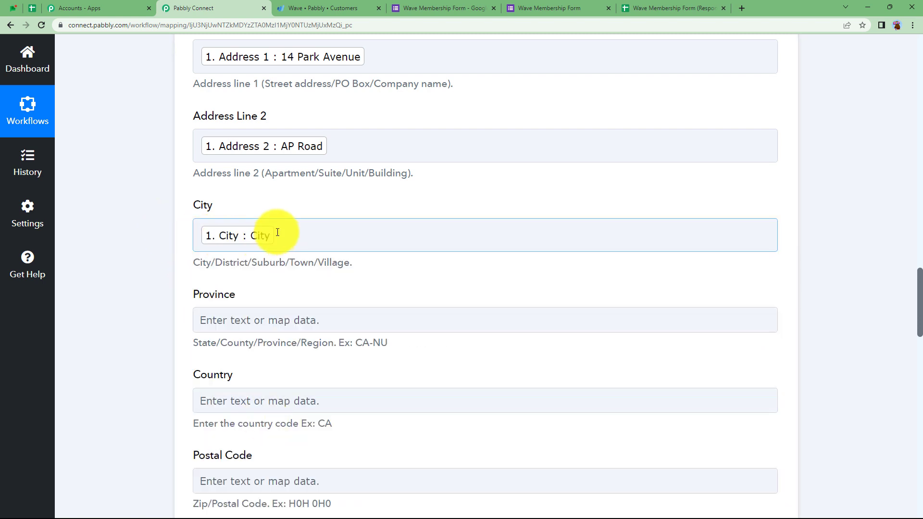
# Step: Check which columns the form responses sheet contains, then return to the Wave field mapping
pyautogui.scroll(-3, 139, 328)
pyautogui.scroll(-6, 139, 328)
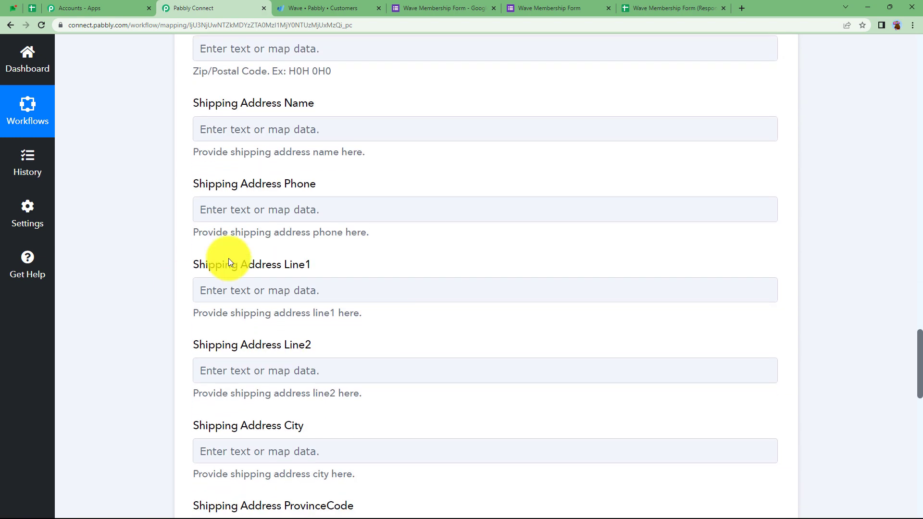
pyautogui.click(665, 8)
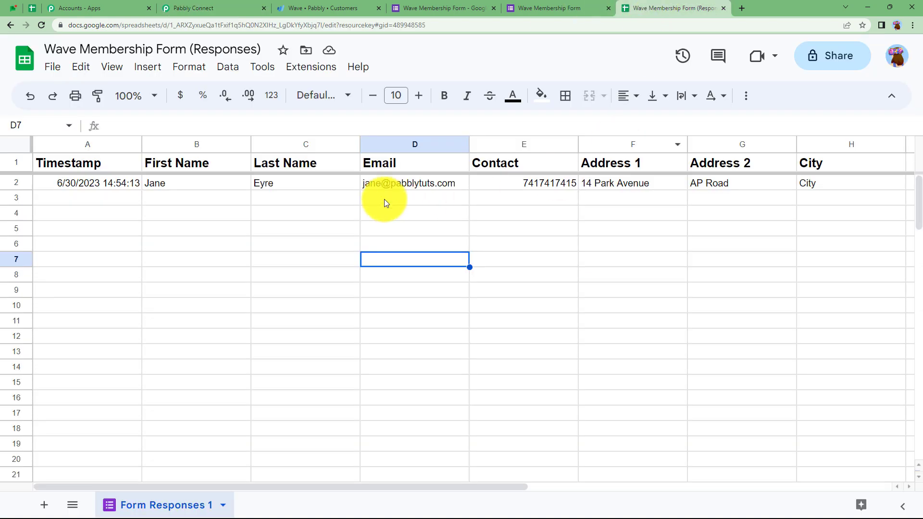
pyautogui.click(240, 8)
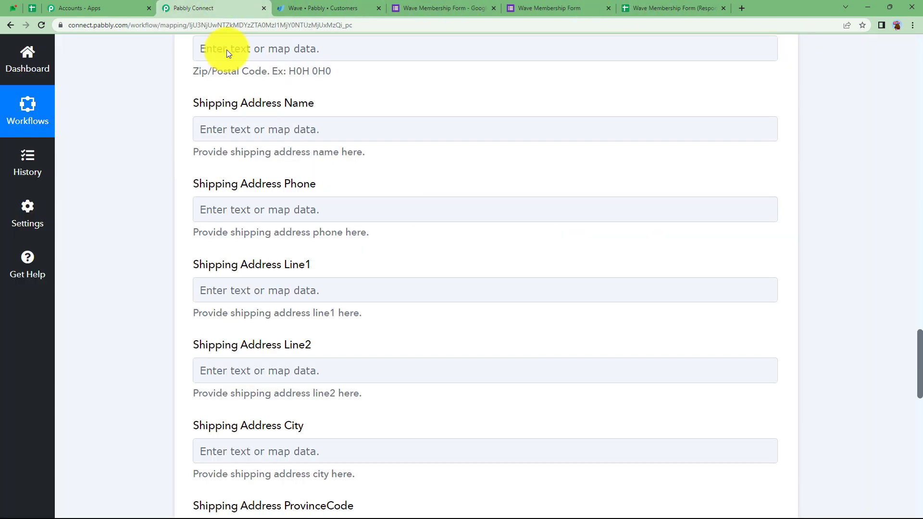
pyautogui.scroll(-4, 184, 332)
pyautogui.scroll(-10, 184, 332)
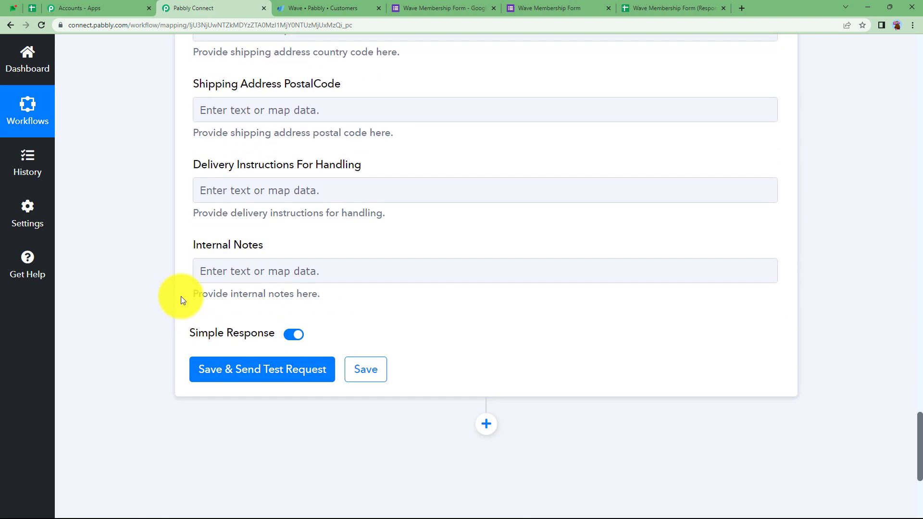
# Step: Save and send a test request, verifying DidSucceed is 1 with a new customer ID
pyautogui.click(288, 284)
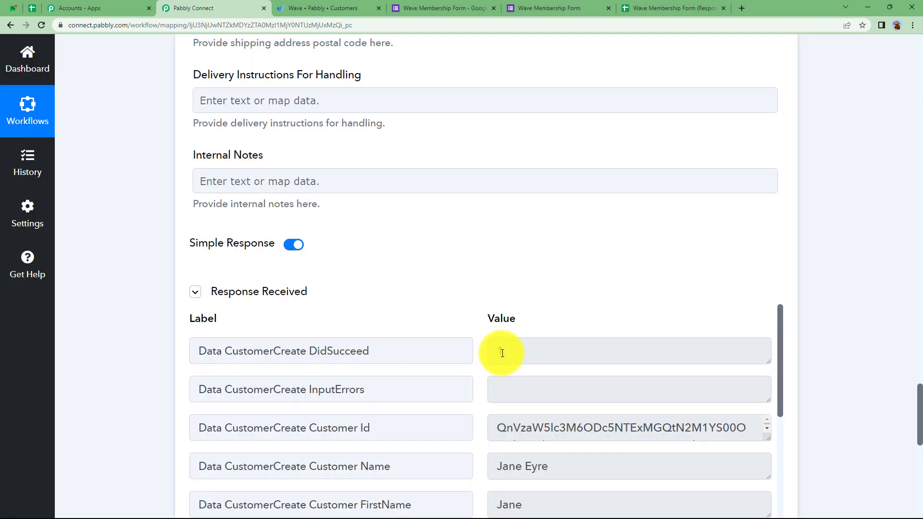
pyautogui.click(502, 353)
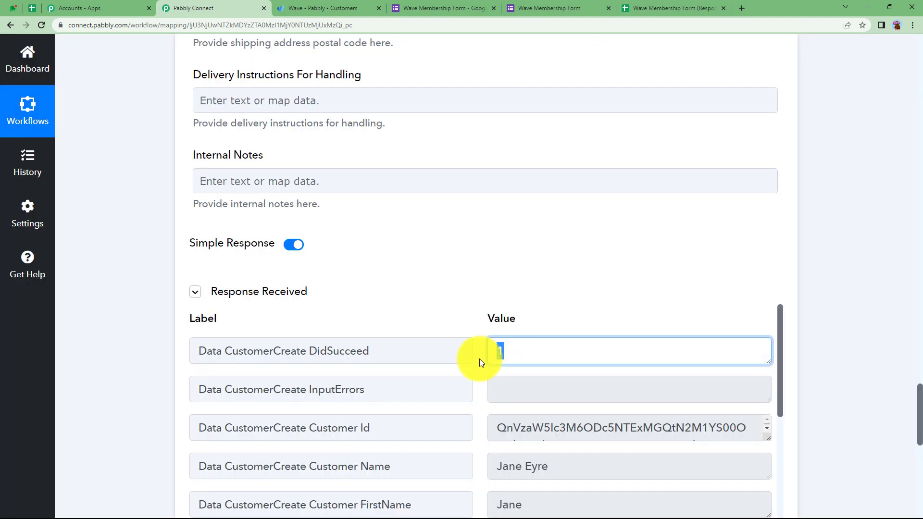
pyautogui.scroll(-15, 468, 395)
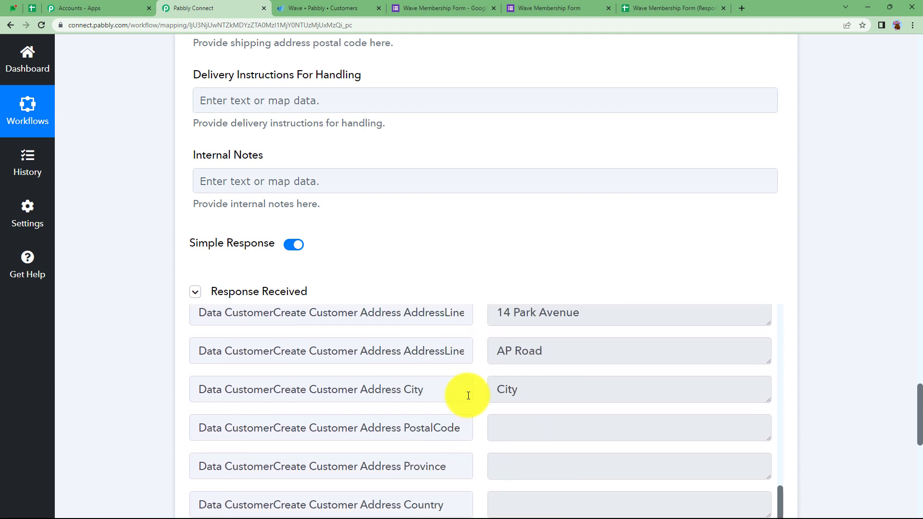
pyautogui.scroll(-1, 468, 395)
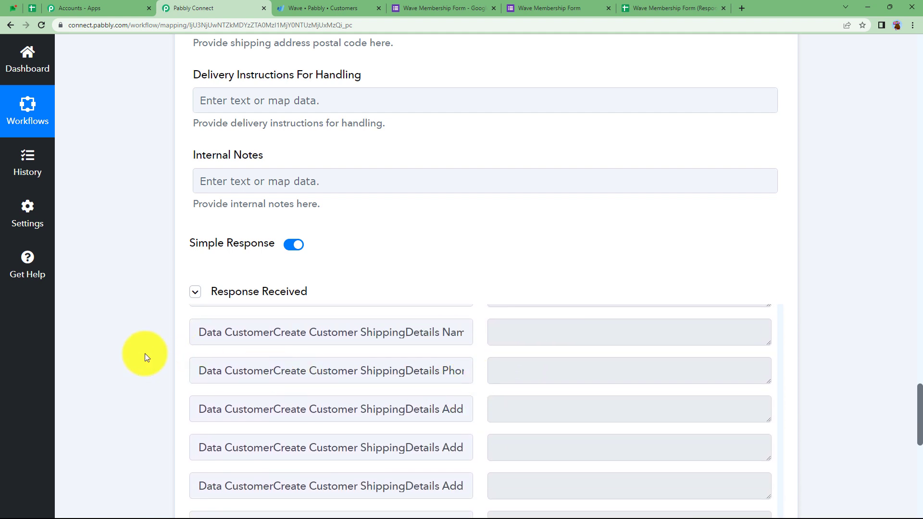
pyautogui.scroll(-4, 145, 353)
pyautogui.scroll(4, 145, 353)
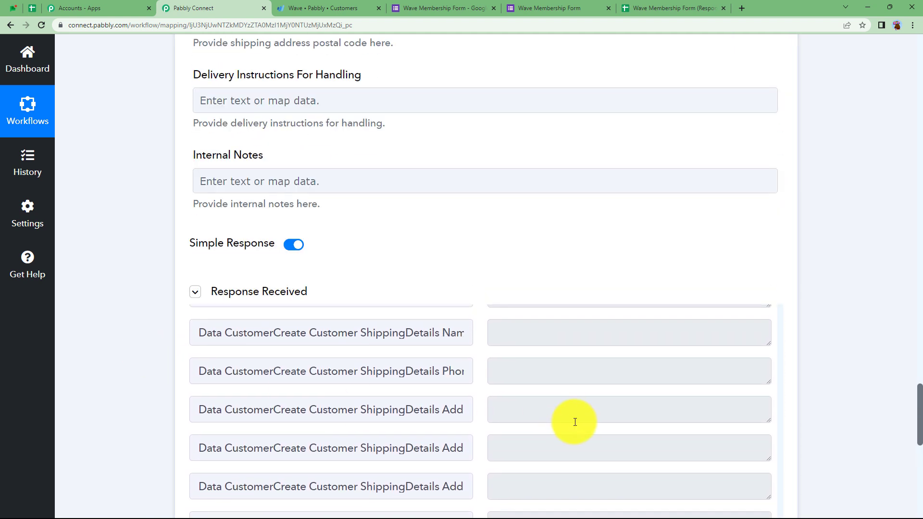
pyautogui.scroll(3, 575, 421)
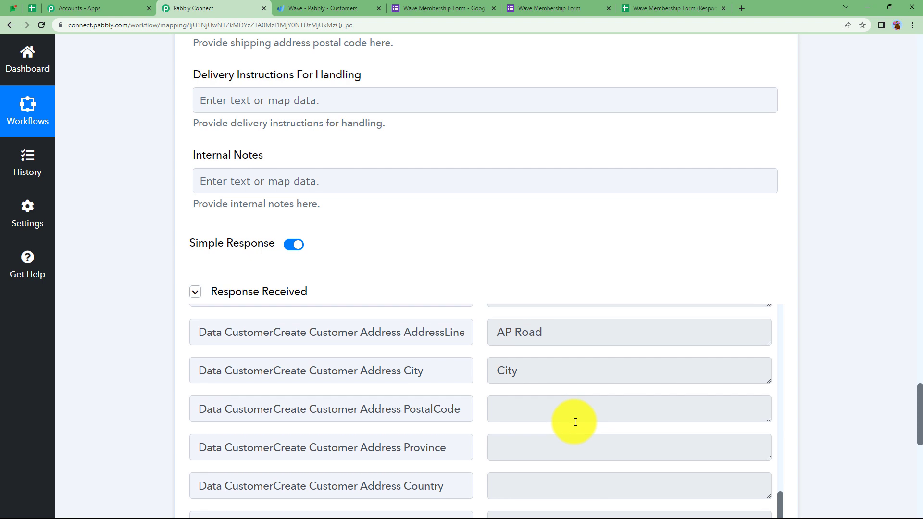
pyautogui.scroll(2, 575, 422)
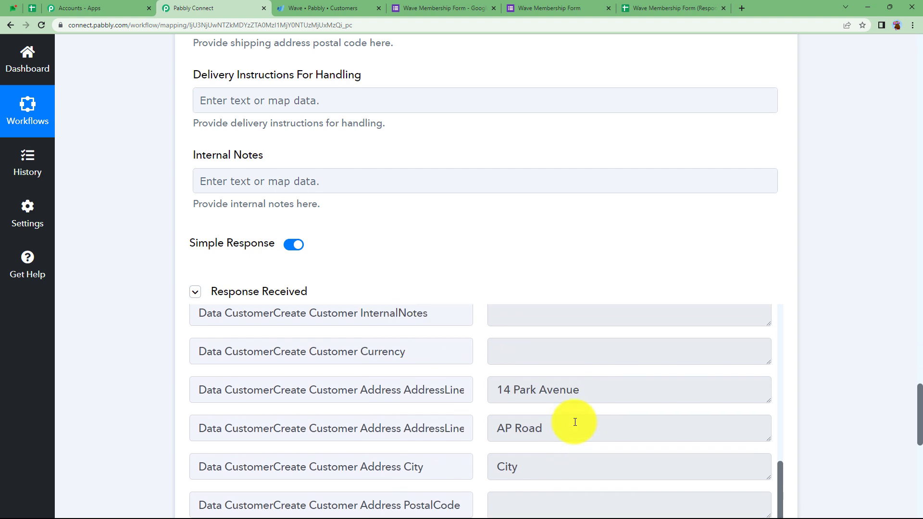
pyautogui.scroll(10, 575, 422)
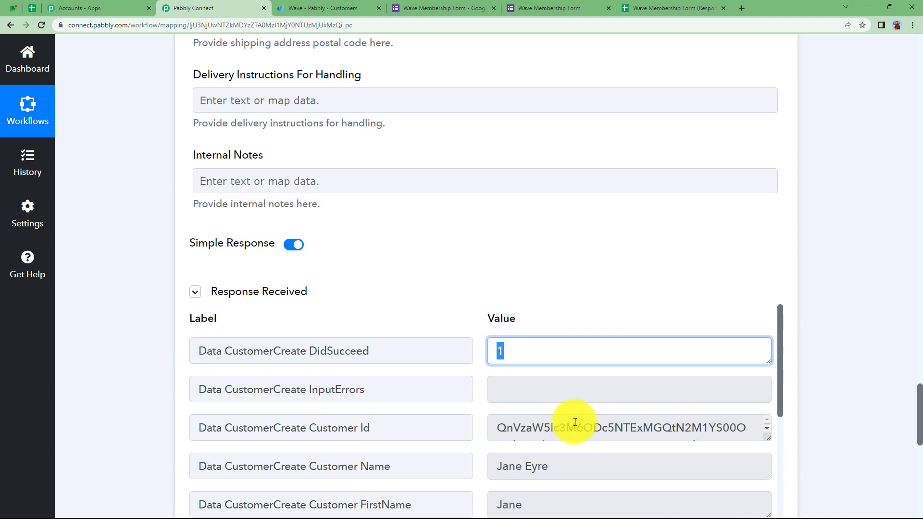
# Step: Collapse the Wave Create a Customer step to show the workflow overview
pyautogui.click(532, 242)
pyautogui.scroll(15, 108, 420)
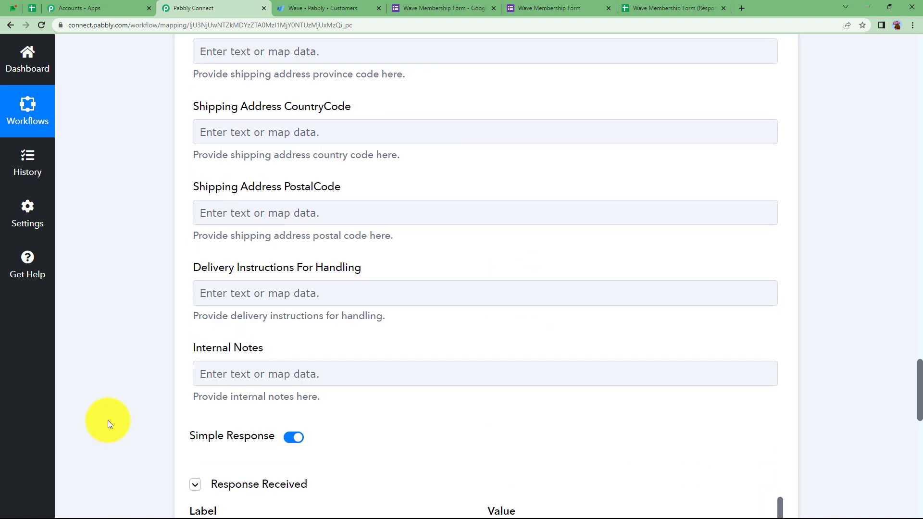
pyautogui.scroll(15, 107, 420)
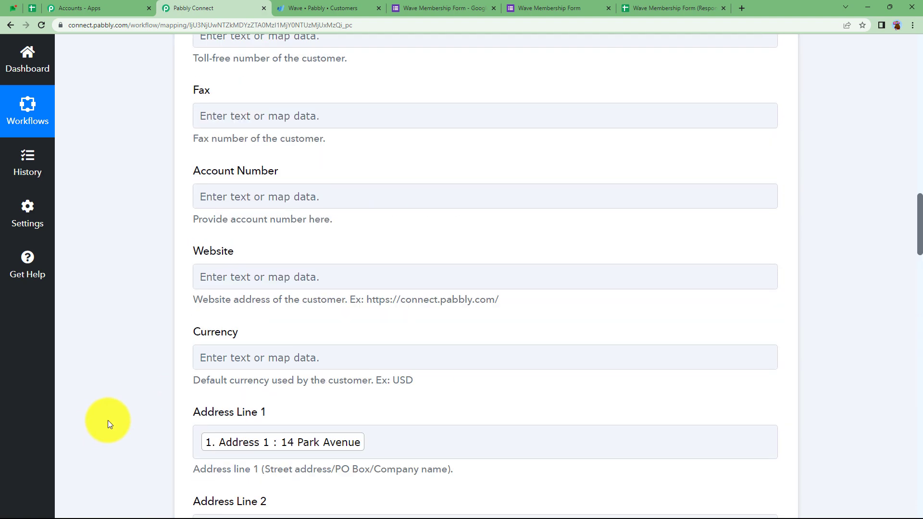
pyautogui.scroll(4, 107, 420)
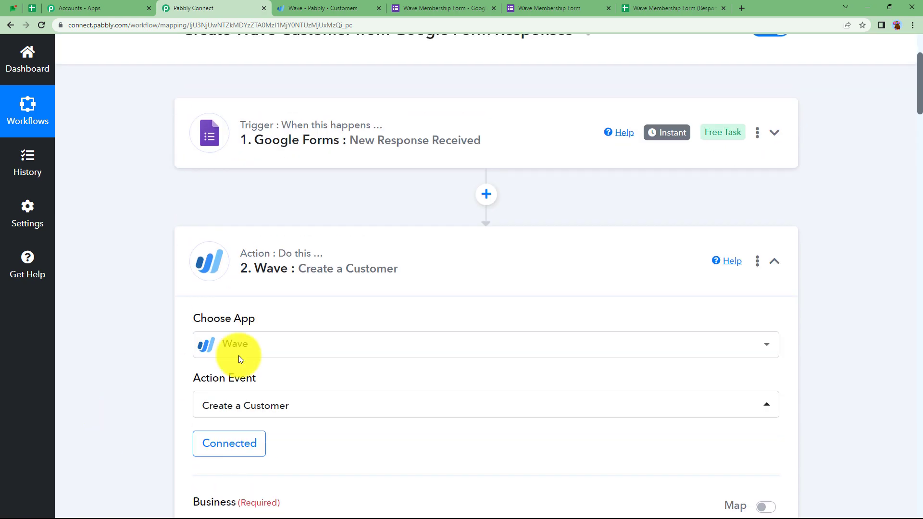
pyautogui.click(385, 245)
pyautogui.scroll(3, 146, 305)
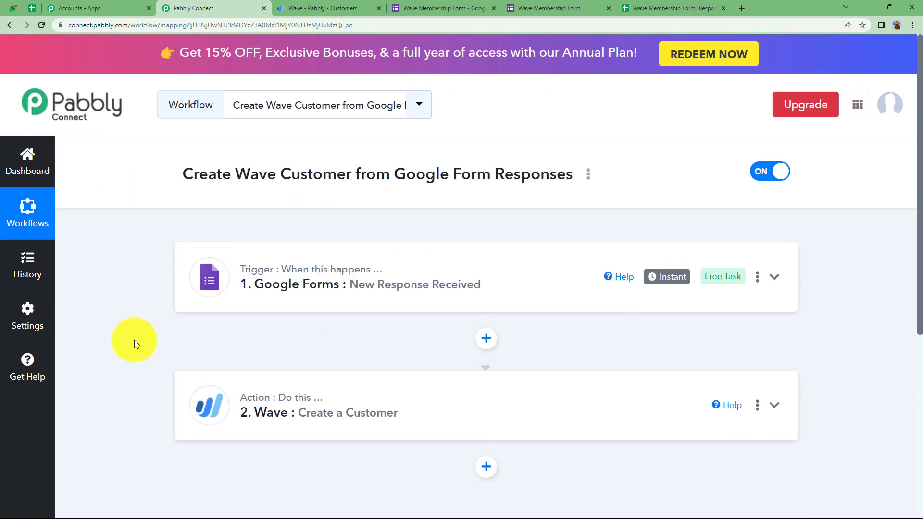
# Step: Find the new test customer in Wave's customer list and review its contact details and billing address
pyautogui.click(336, 9)
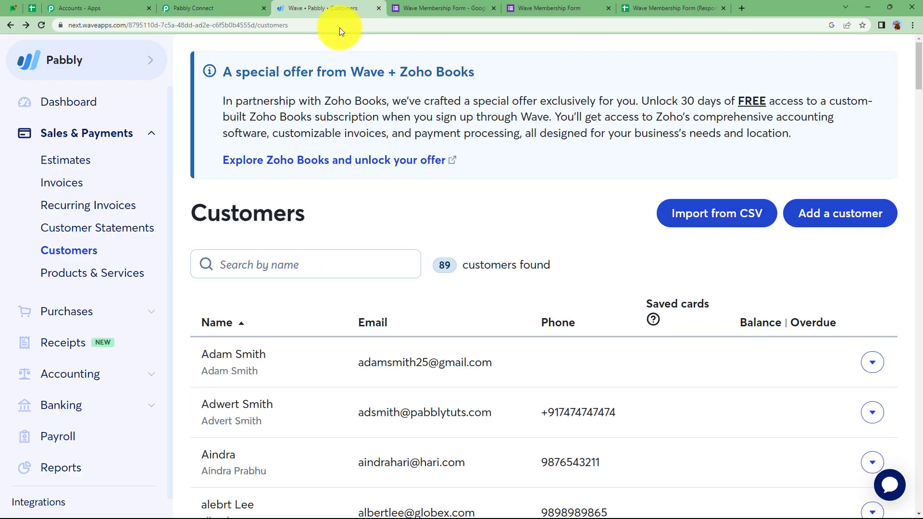
pyautogui.scroll(-19, 352, 323)
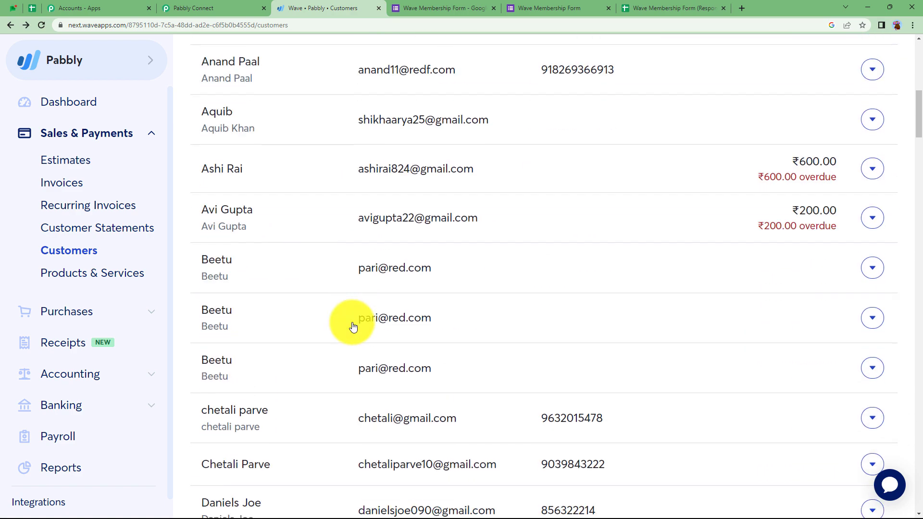
pyautogui.scroll(-12, 353, 326)
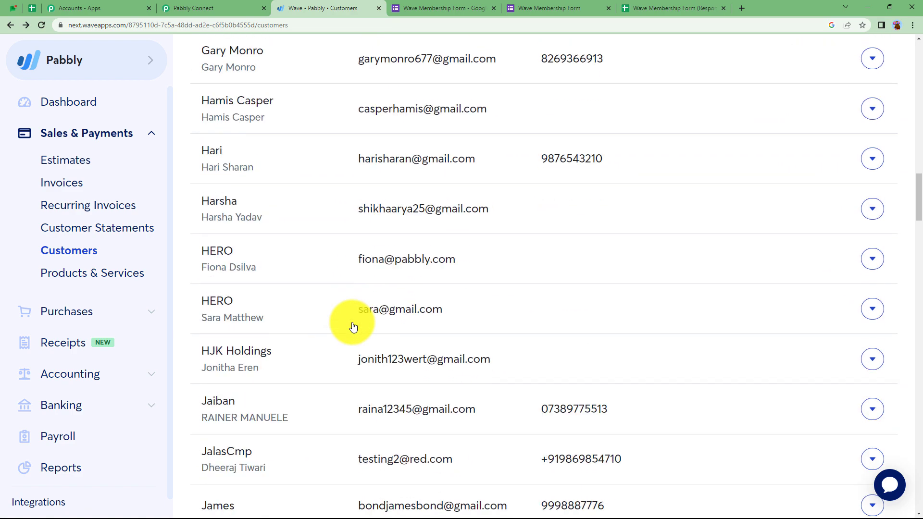
pyautogui.scroll(-1, 353, 326)
pyautogui.scroll(1, 352, 325)
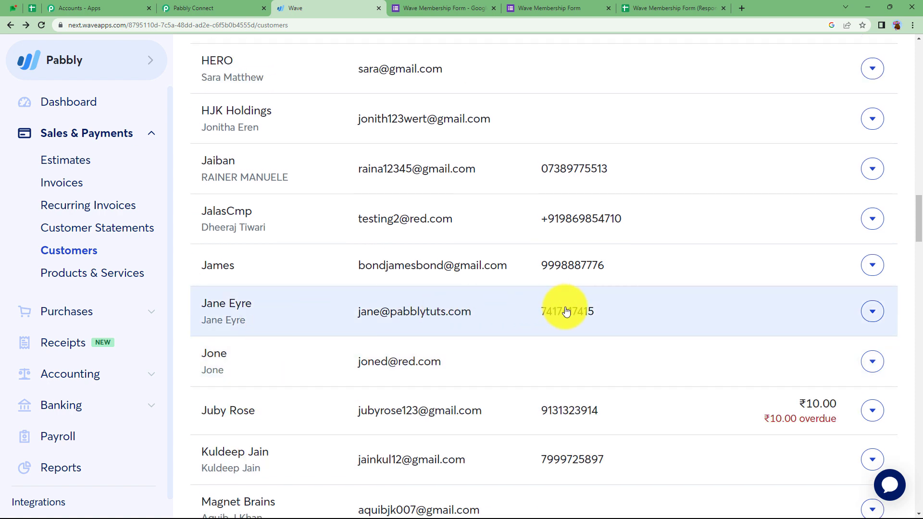
pyautogui.click(283, 310)
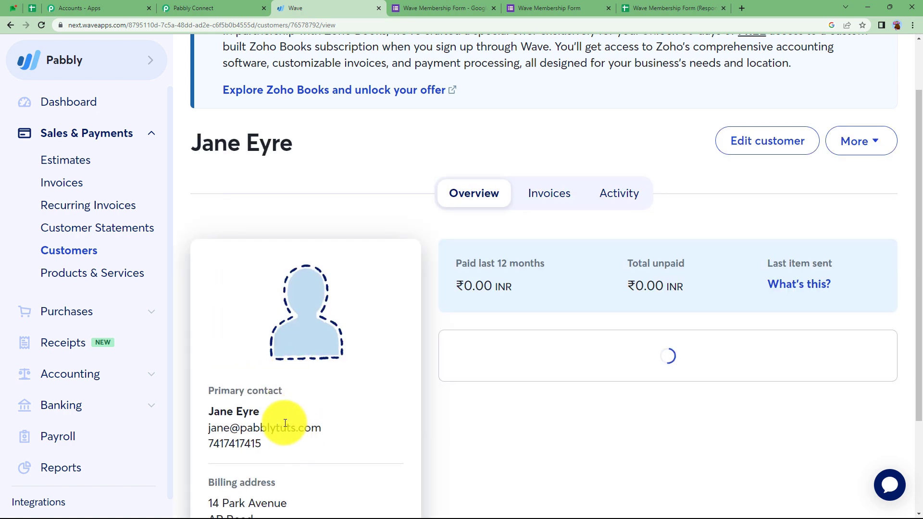
pyautogui.scroll(-3, 285, 423)
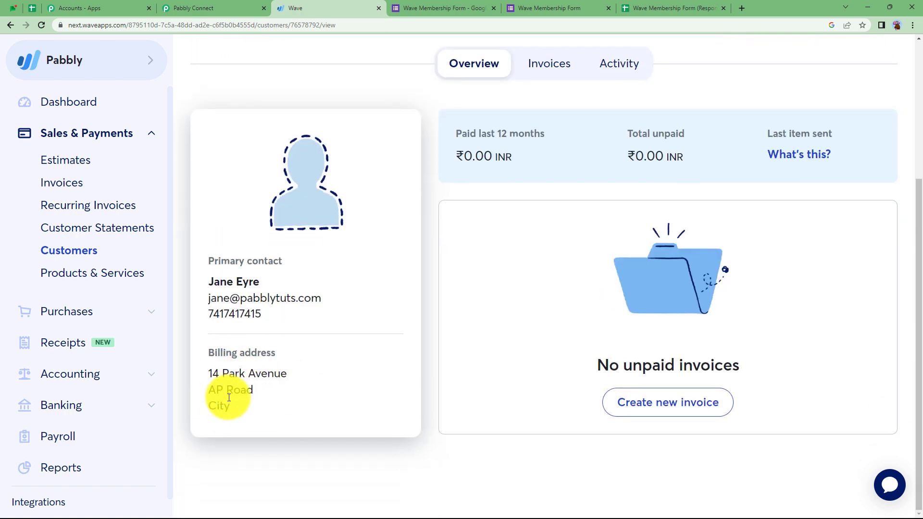
pyautogui.scroll(3, 380, 344)
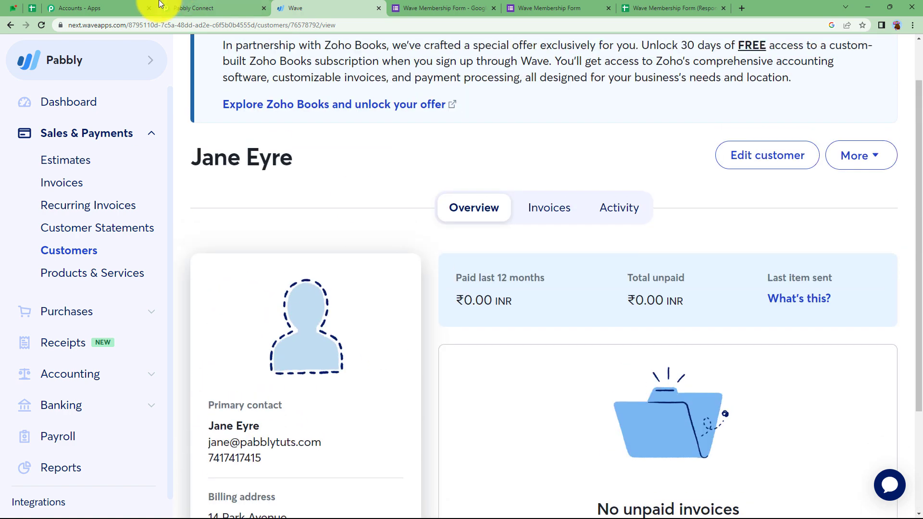
# Step: Cross-check the workflow, form responses spreadsheet and Wave record, ending on the Pabbly Connect workflow
pyautogui.click(192, 8)
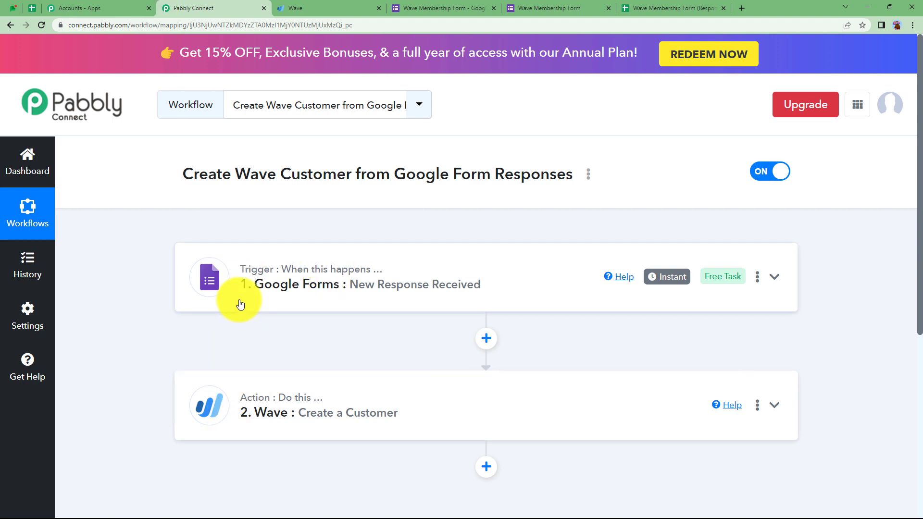
pyautogui.click(671, 9)
pyautogui.click(322, 5)
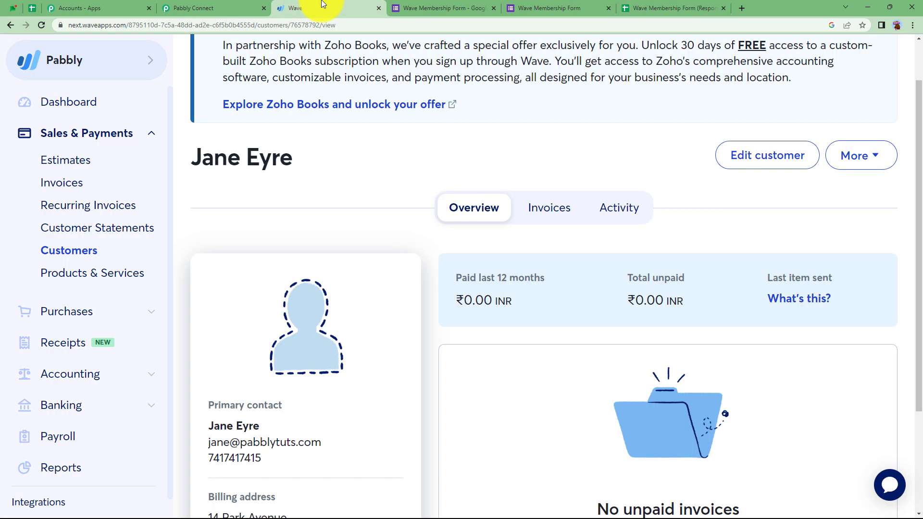
pyautogui.click(233, 6)
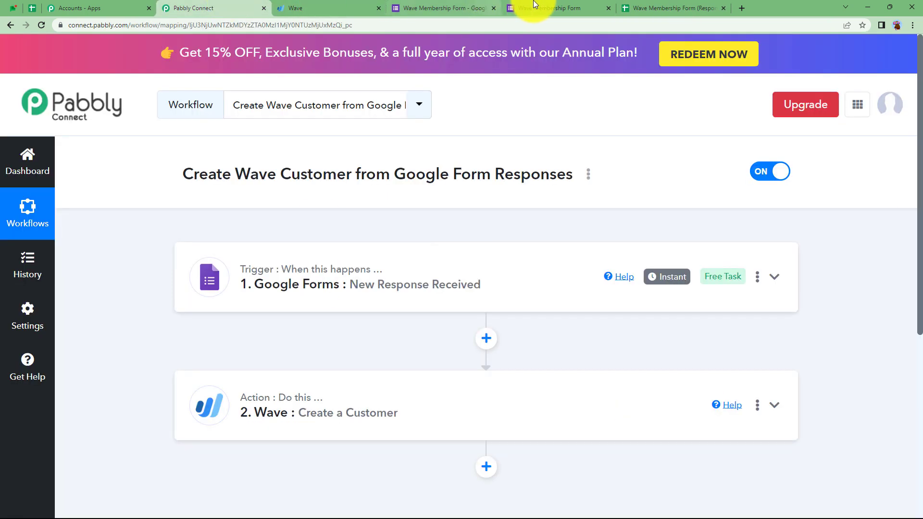
# Step: Submit a second Wave Membership Form response for a new demo user, with Address 1 set to '1'
pyautogui.click(534, 5)
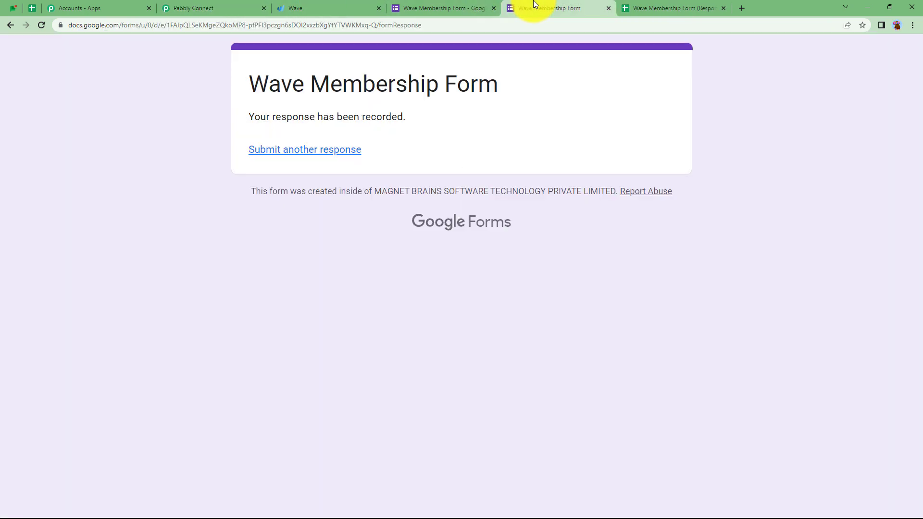
pyautogui.click(323, 149)
pyautogui.scroll(-5, 335, 154)
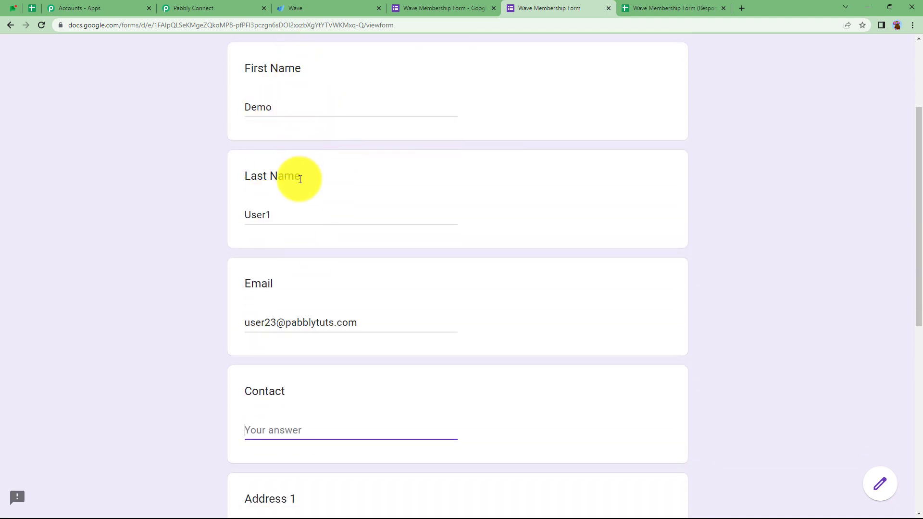
pyautogui.scroll(-3, 307, 202)
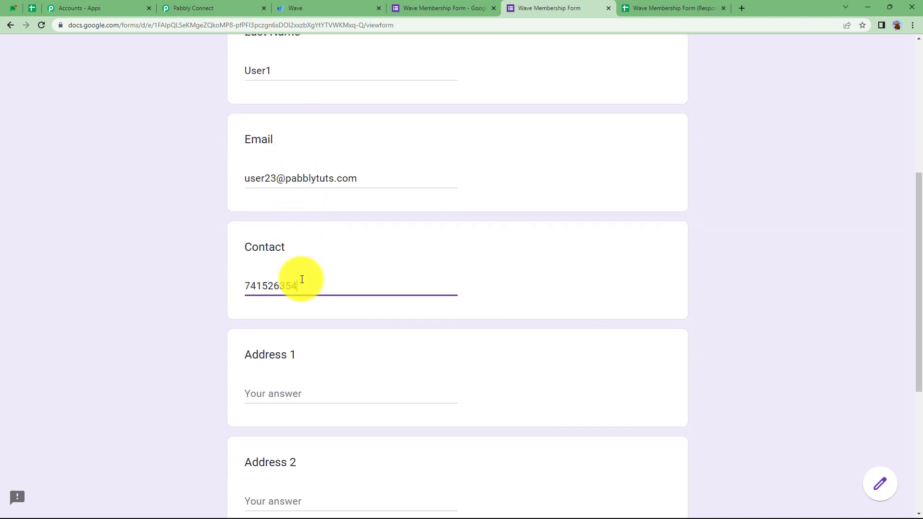
pyautogui.click(295, 391)
pyautogui.write('11 XYZ Area')
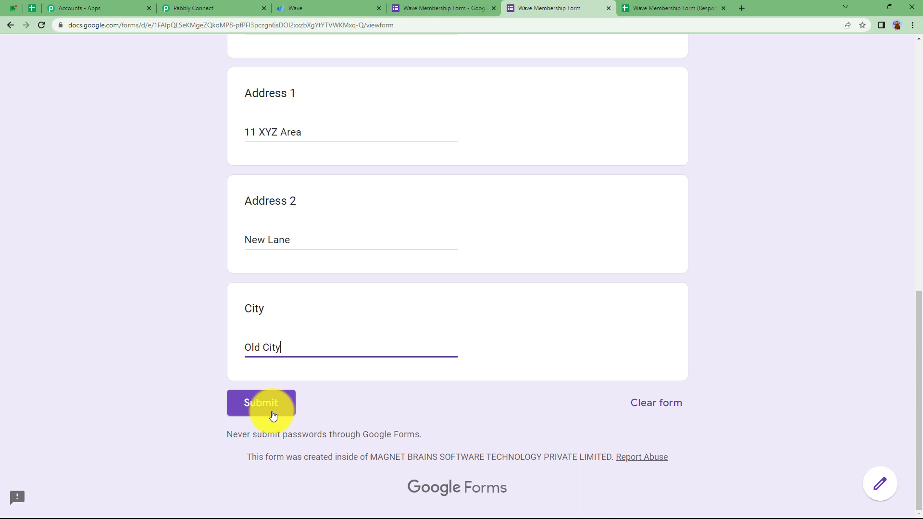
pyautogui.click(270, 410)
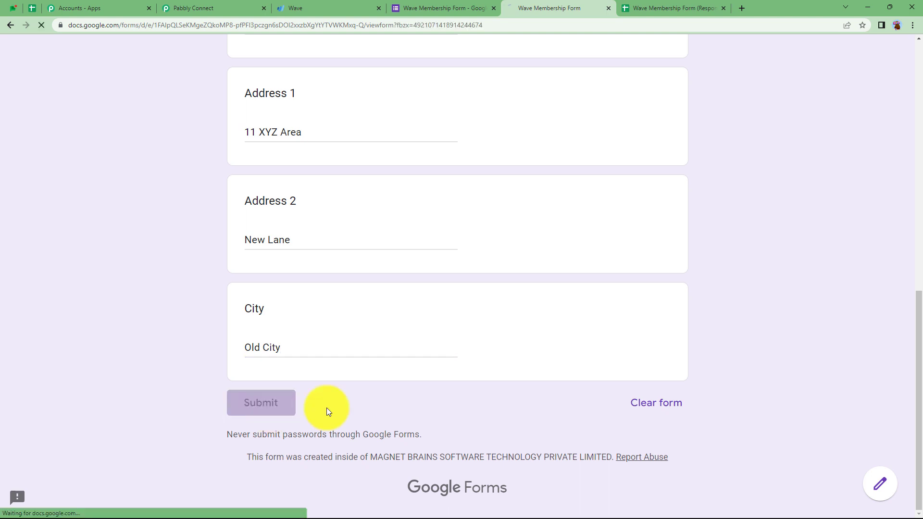
pyautogui.click(639, 8)
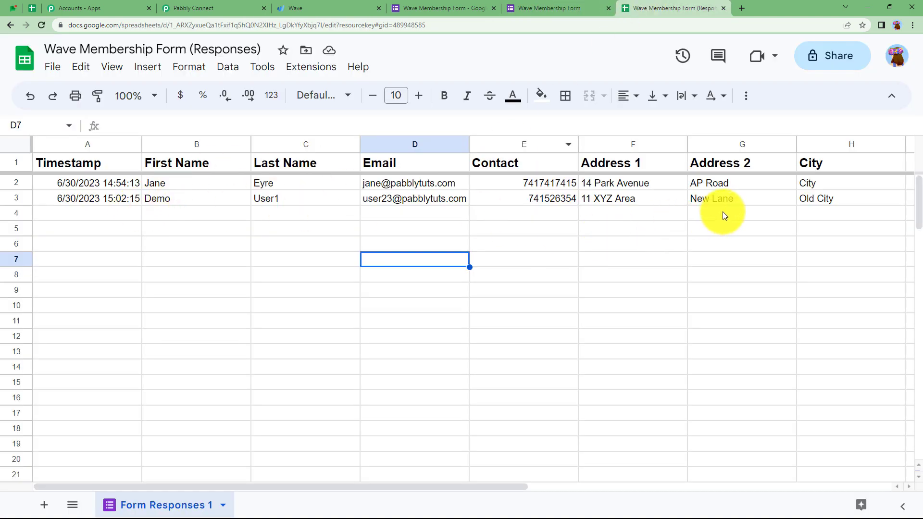
# Step: Glance at the Pabbly Connect Webhooks add-on options unchanged, then return to the Wave customer record
pyautogui.click(317, 69)
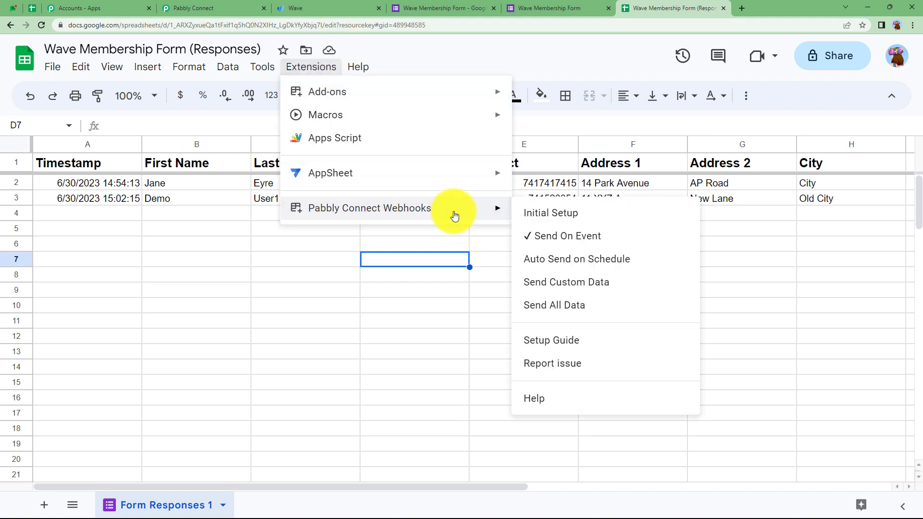
pyautogui.click(481, 274)
pyautogui.click(192, 8)
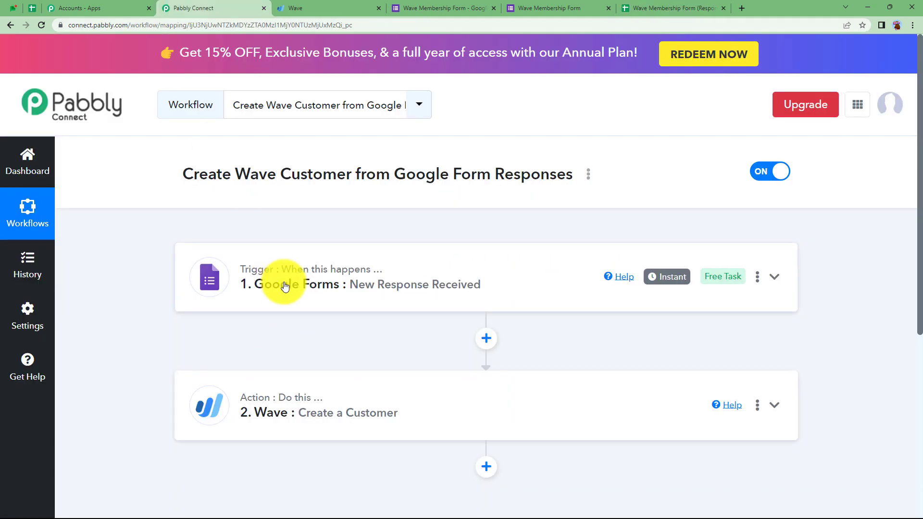
pyautogui.click(362, 6)
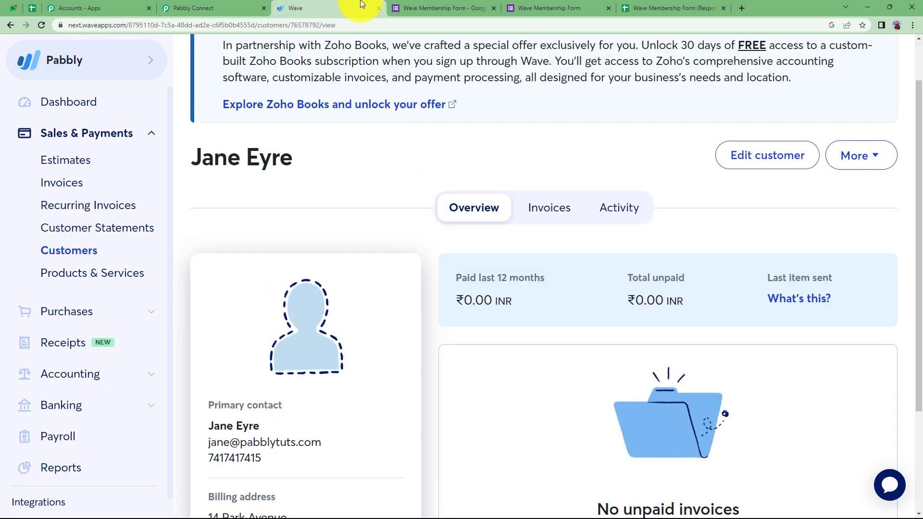
# Step: Reload Wave's customers, open the new demo customer from the second response, then return to the workflow
pyautogui.click(43, 24)
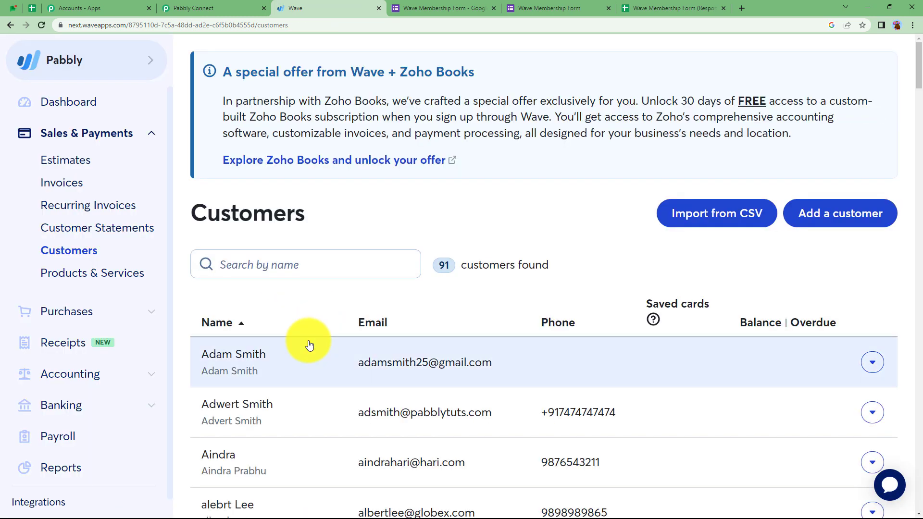
pyautogui.scroll(-3, 309, 345)
pyautogui.scroll(-13, 309, 345)
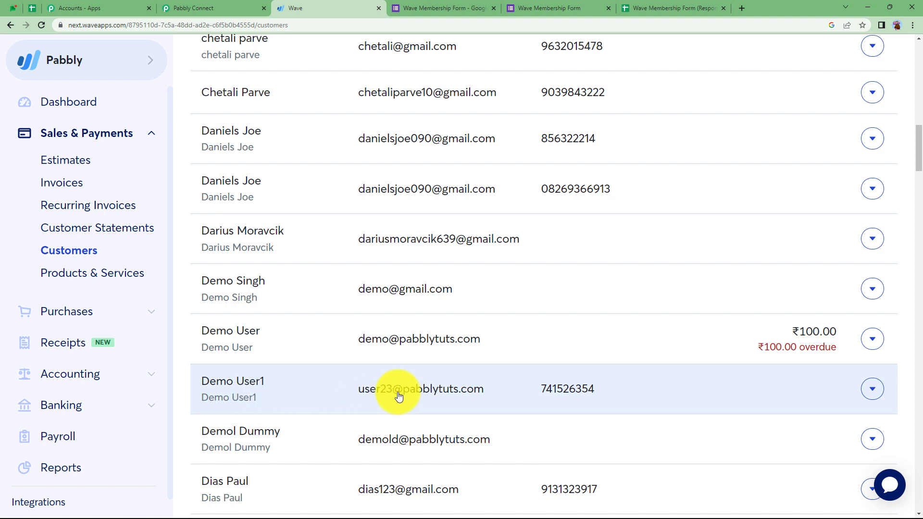
pyautogui.click(476, 402)
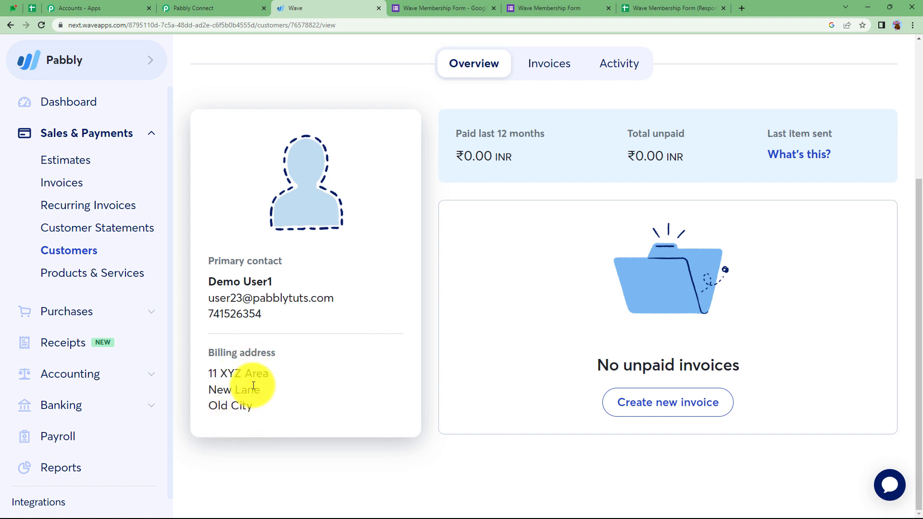
pyautogui.click(193, 8)
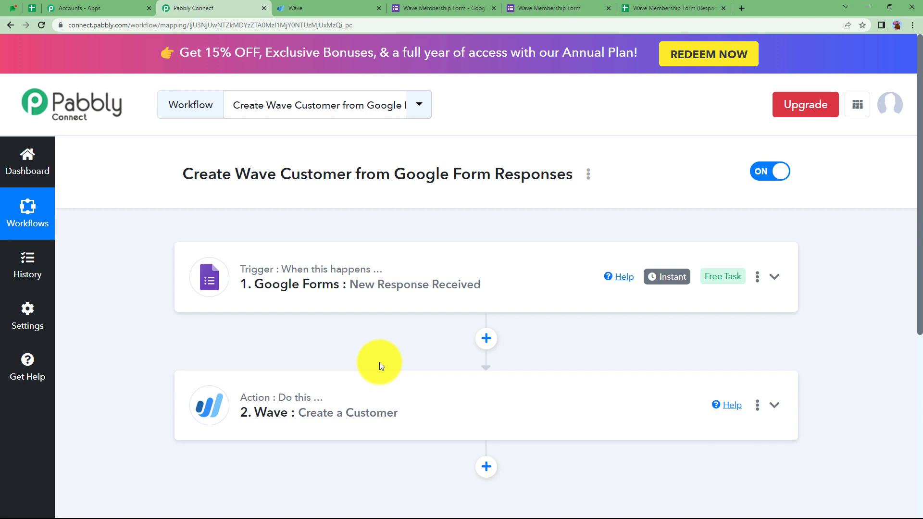